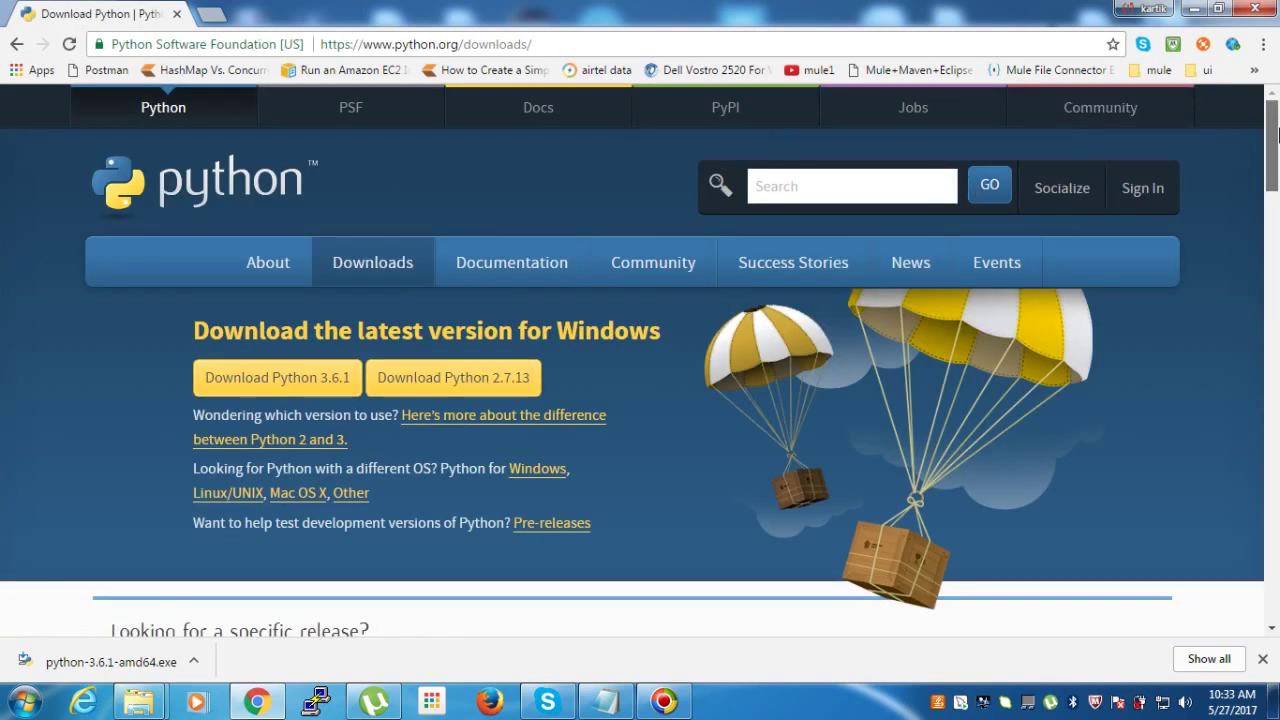
- Download the Windows x86-64 executable installer from the Python 3.6.1 release page and save it in the downloads folder
scroll(1272, 135, "down", 2)
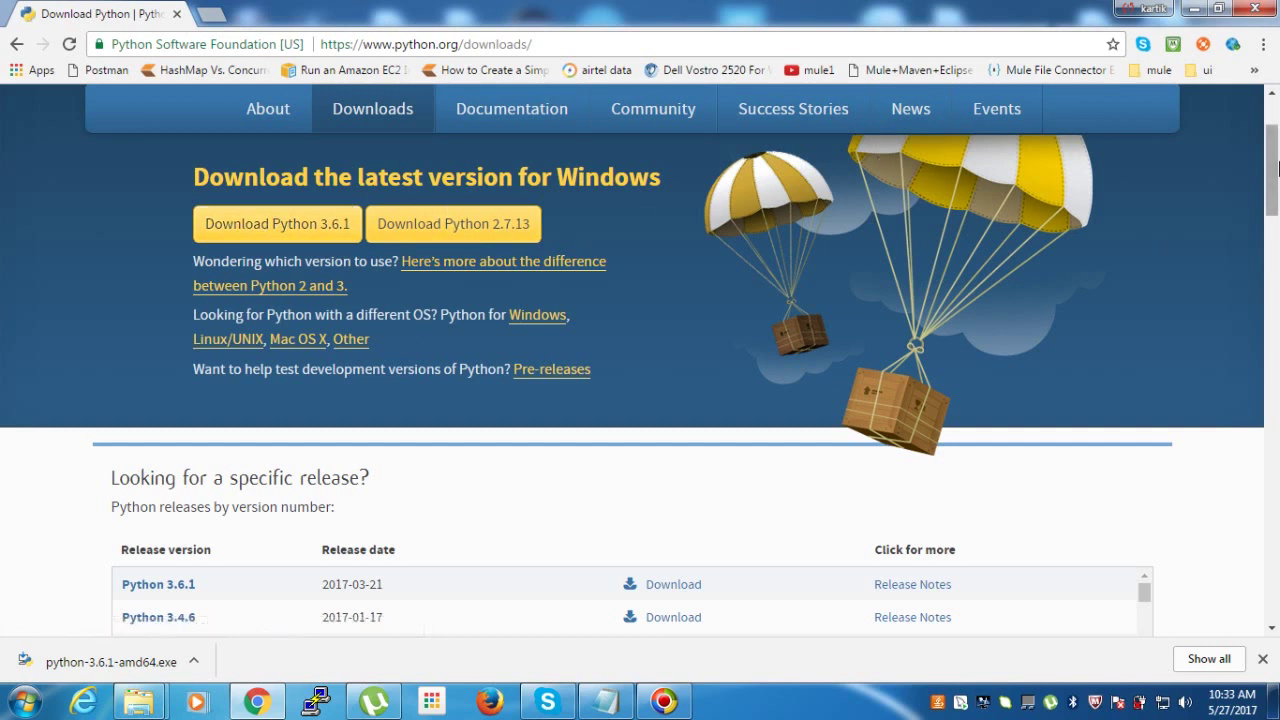
left_click_drag(1273, 170, 1276, 226)
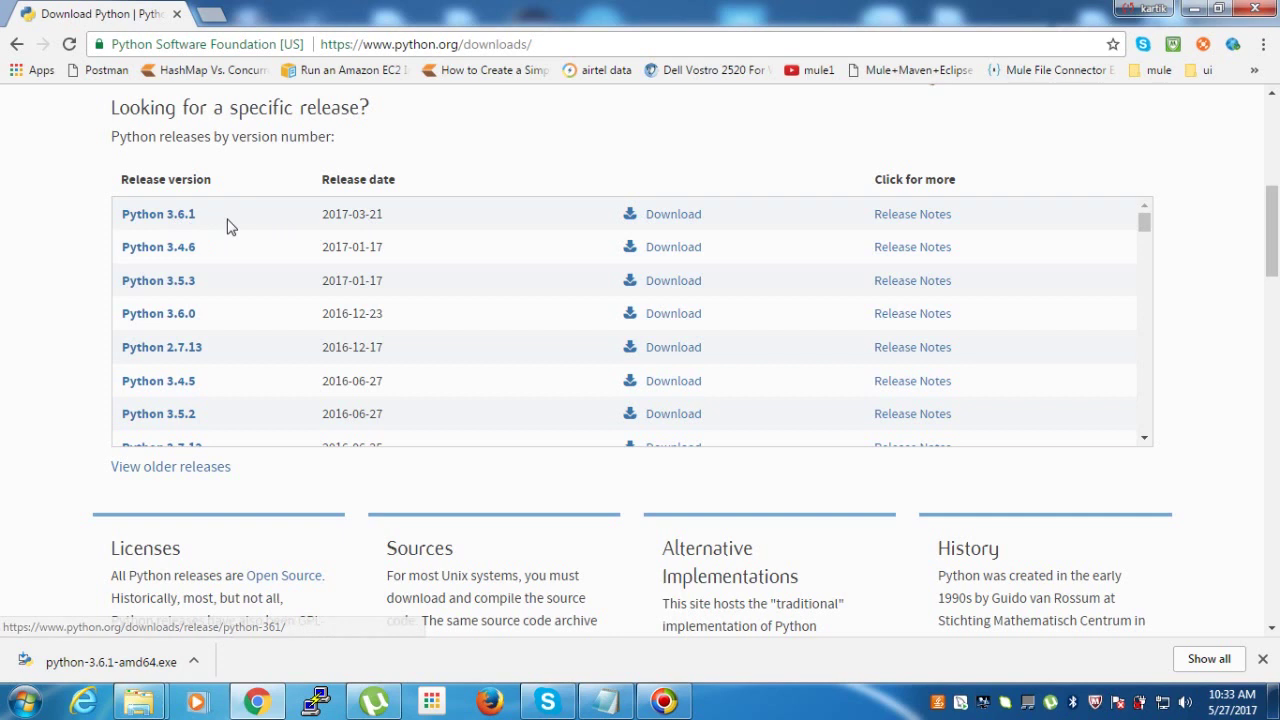
left_click(640, 222)
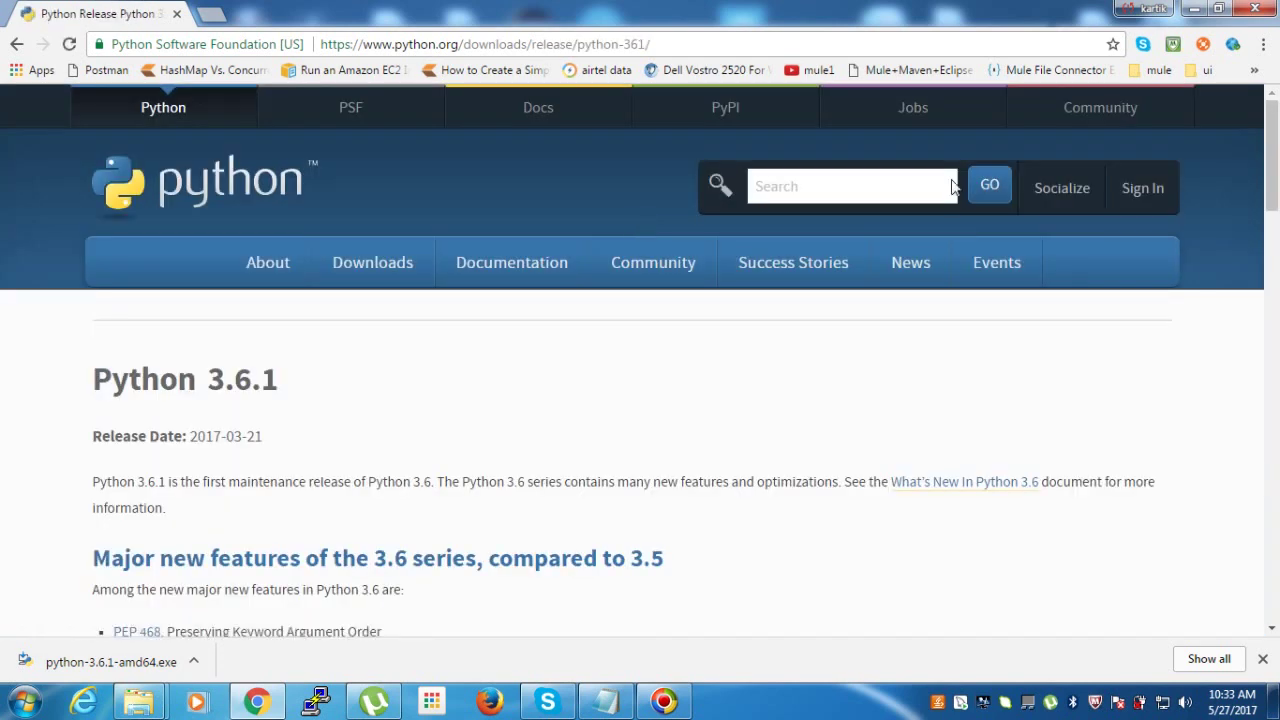
left_click_drag(1274, 148, 1276, 466)
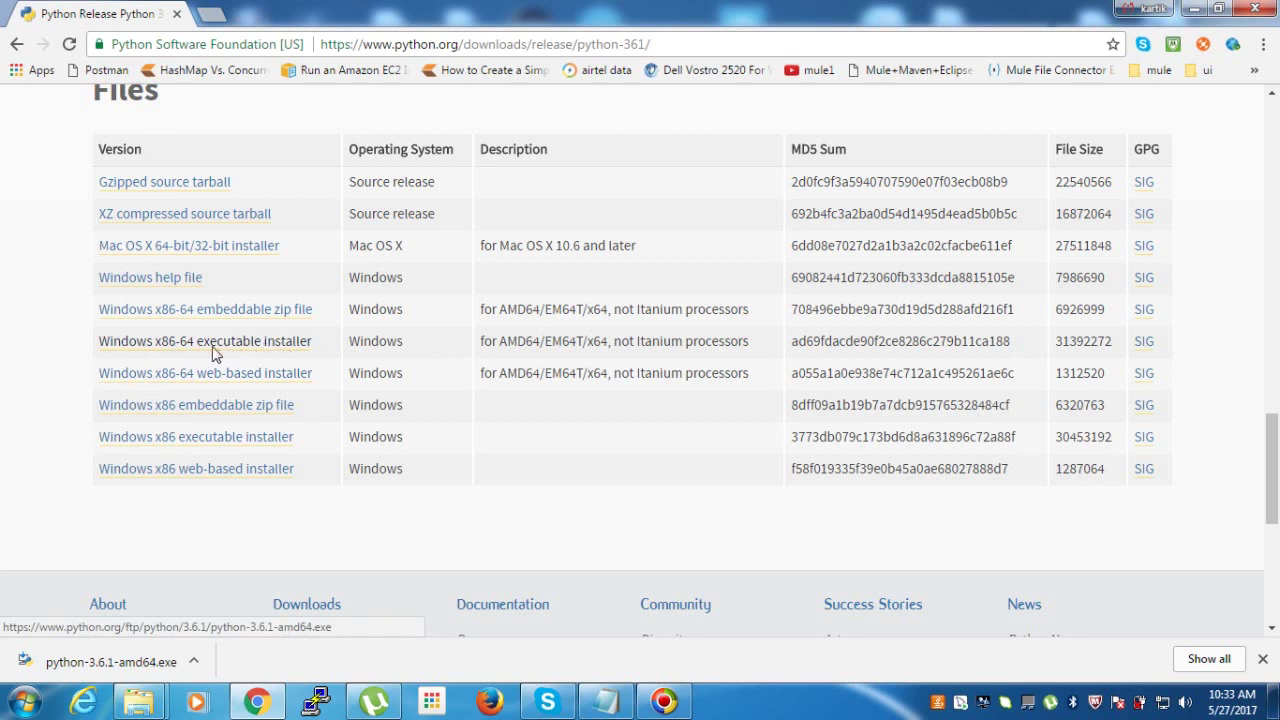
left_click(179, 345)
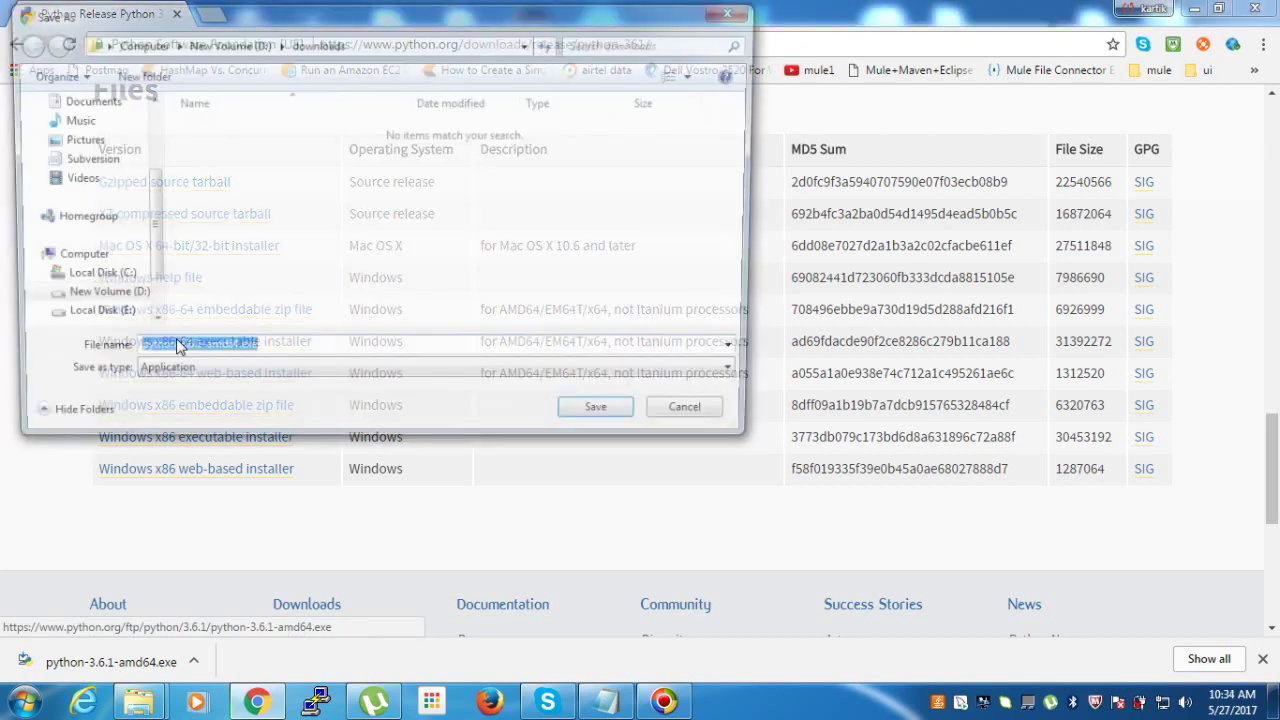
left_click(603, 424)
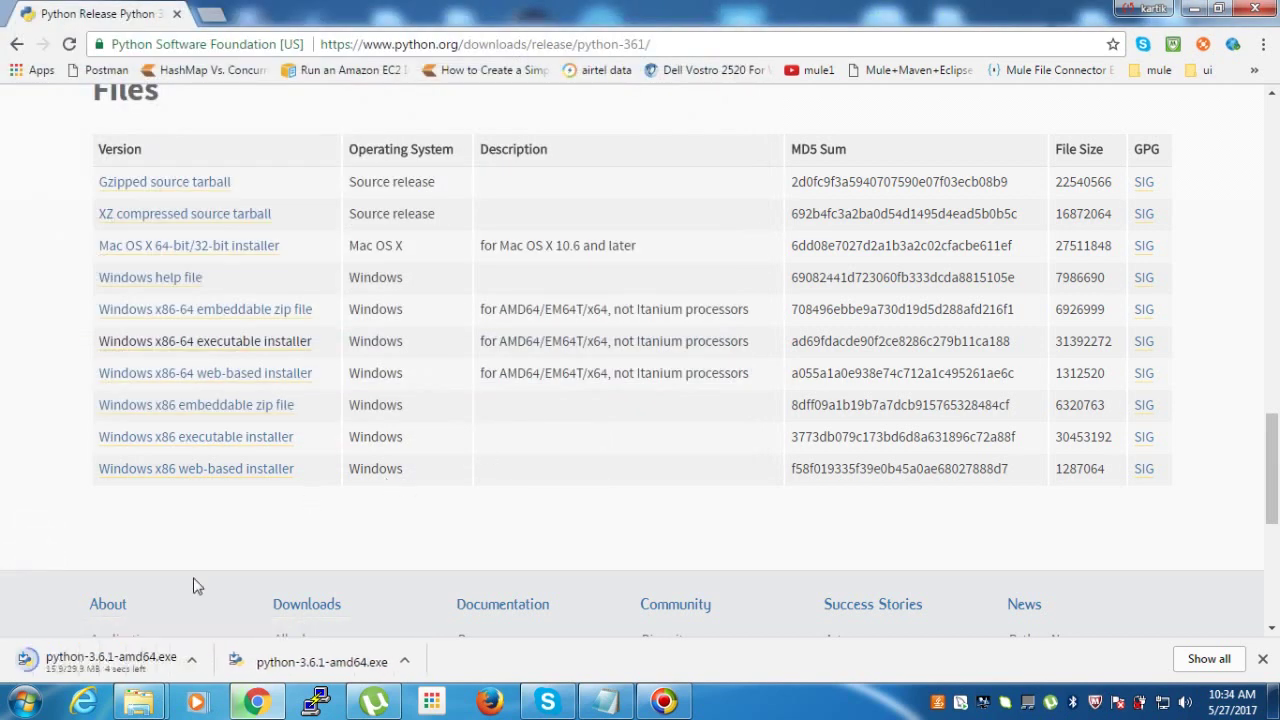
- Show the downloaded python-3.6.1-amd64.exe in its folder and run it, accepting the security warning
right_click(72, 668)
left_click(130, 612)
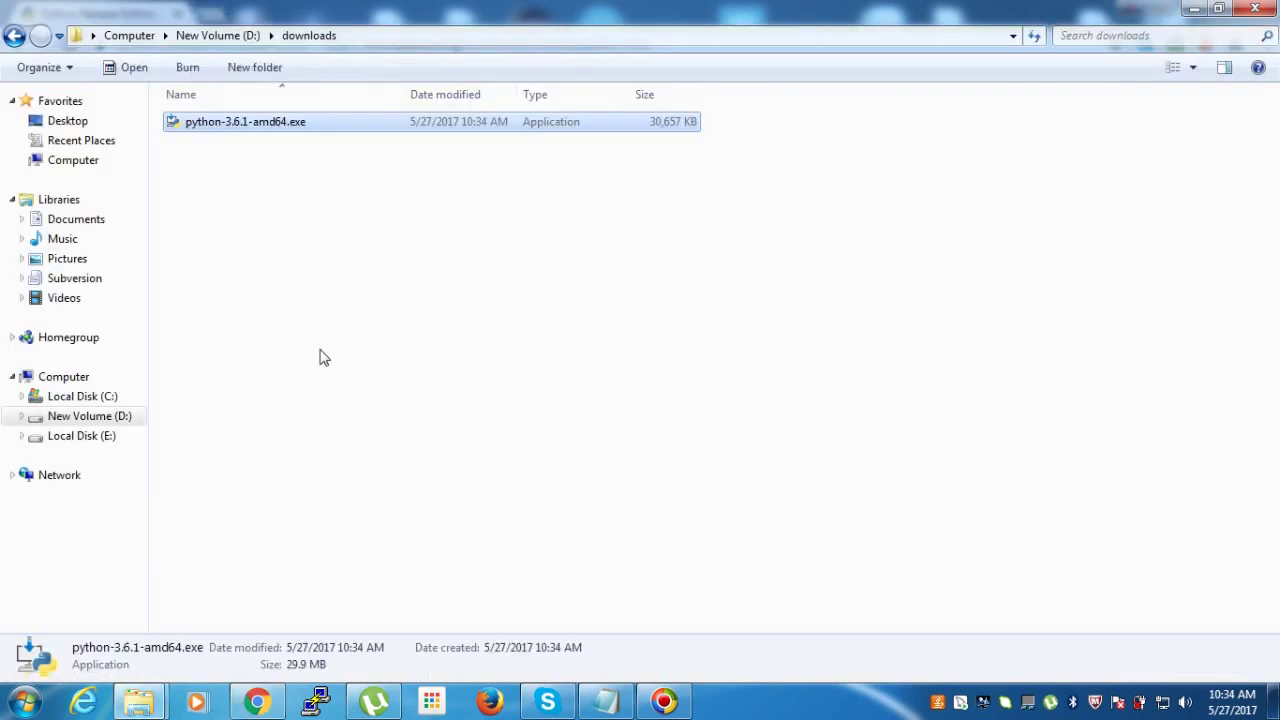
double_click(281, 131)
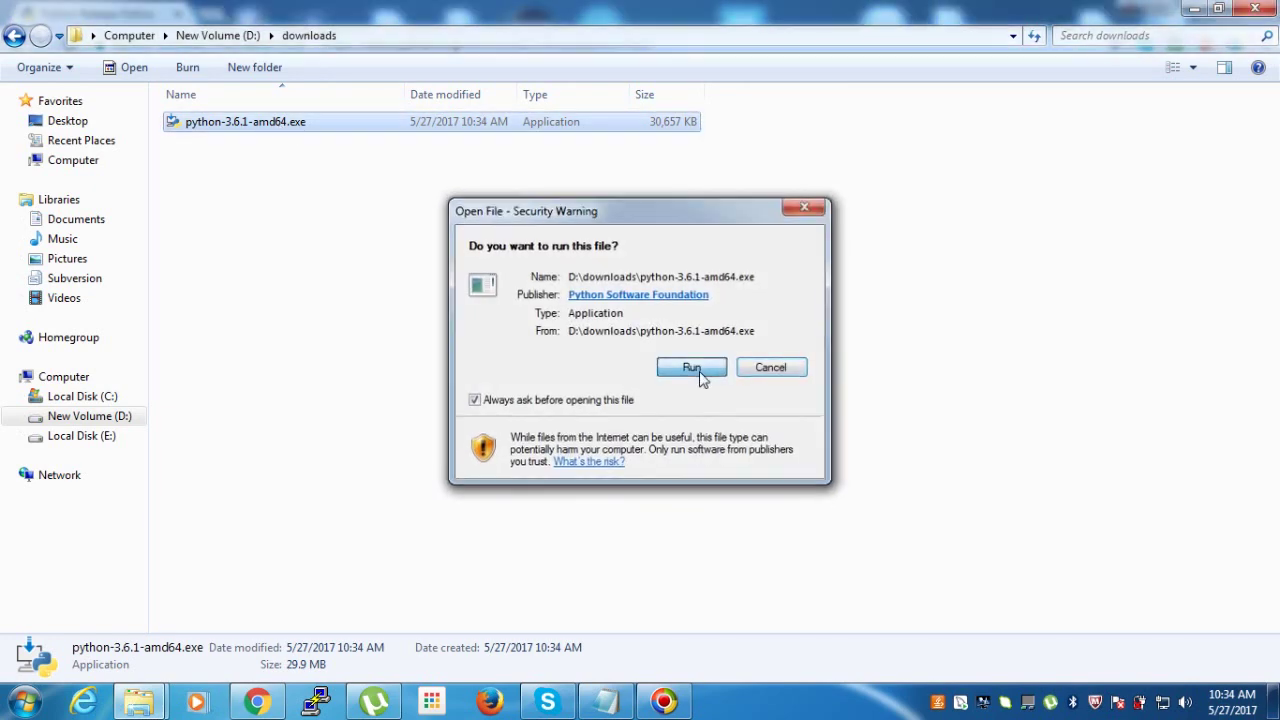
left_click(692, 368)
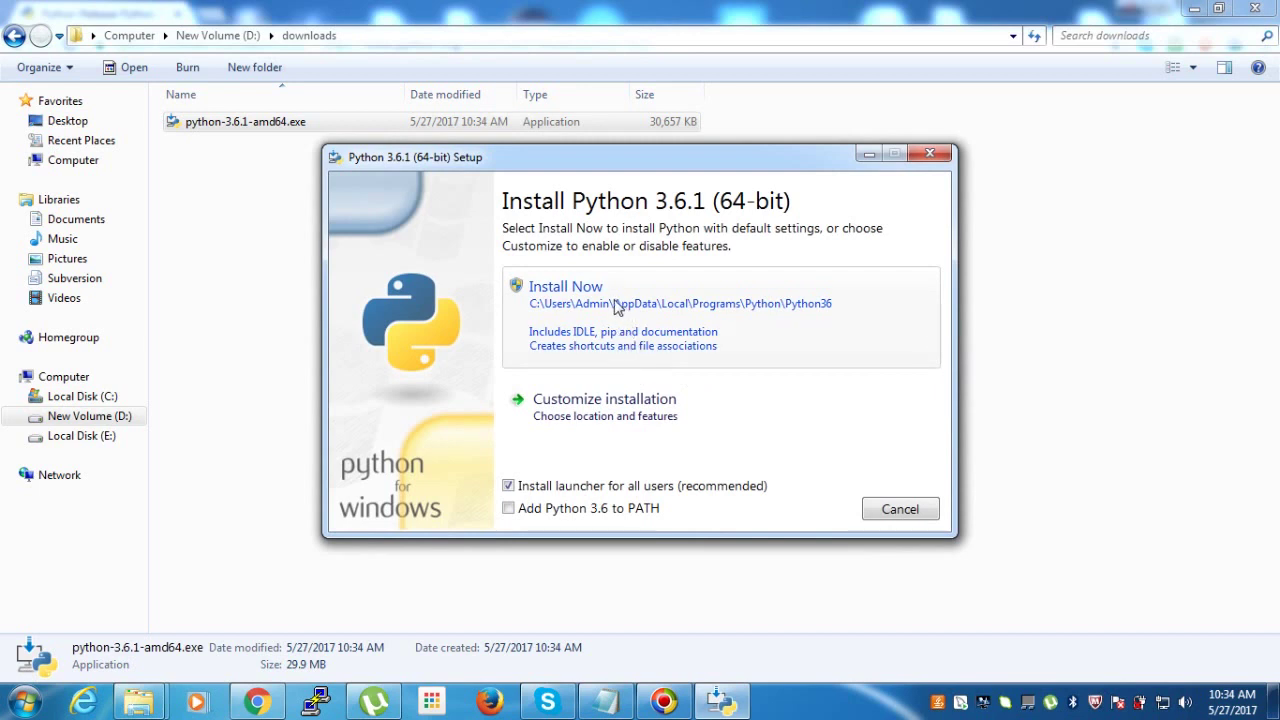
- Choose a customized installation, keep the default optional features, and enable Install for all users
left_click(640, 416)
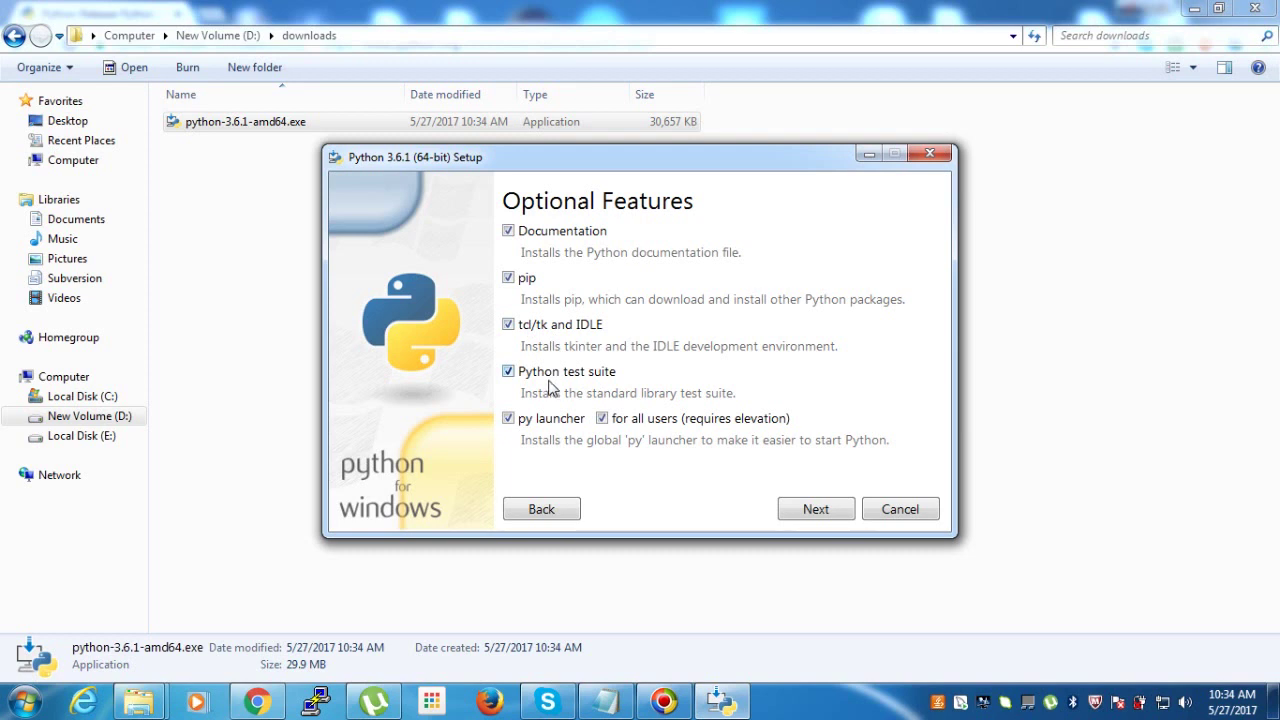
left_click(816, 511)
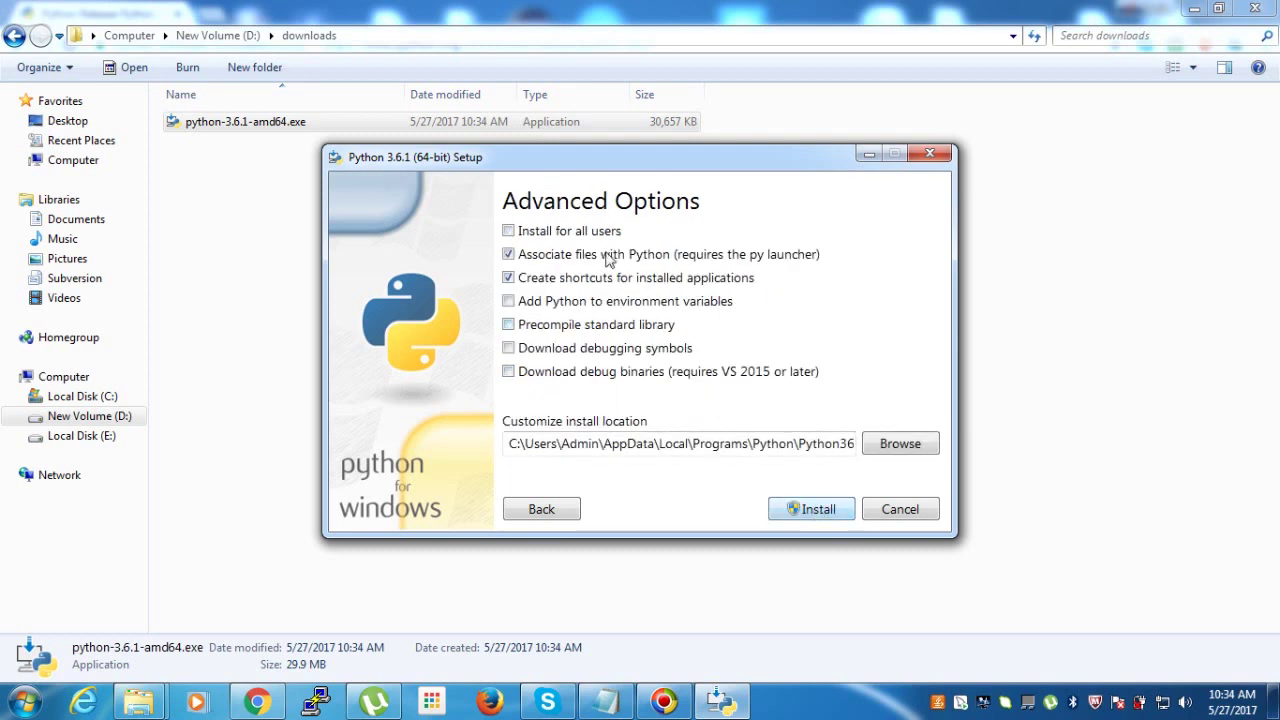
left_click(509, 232)
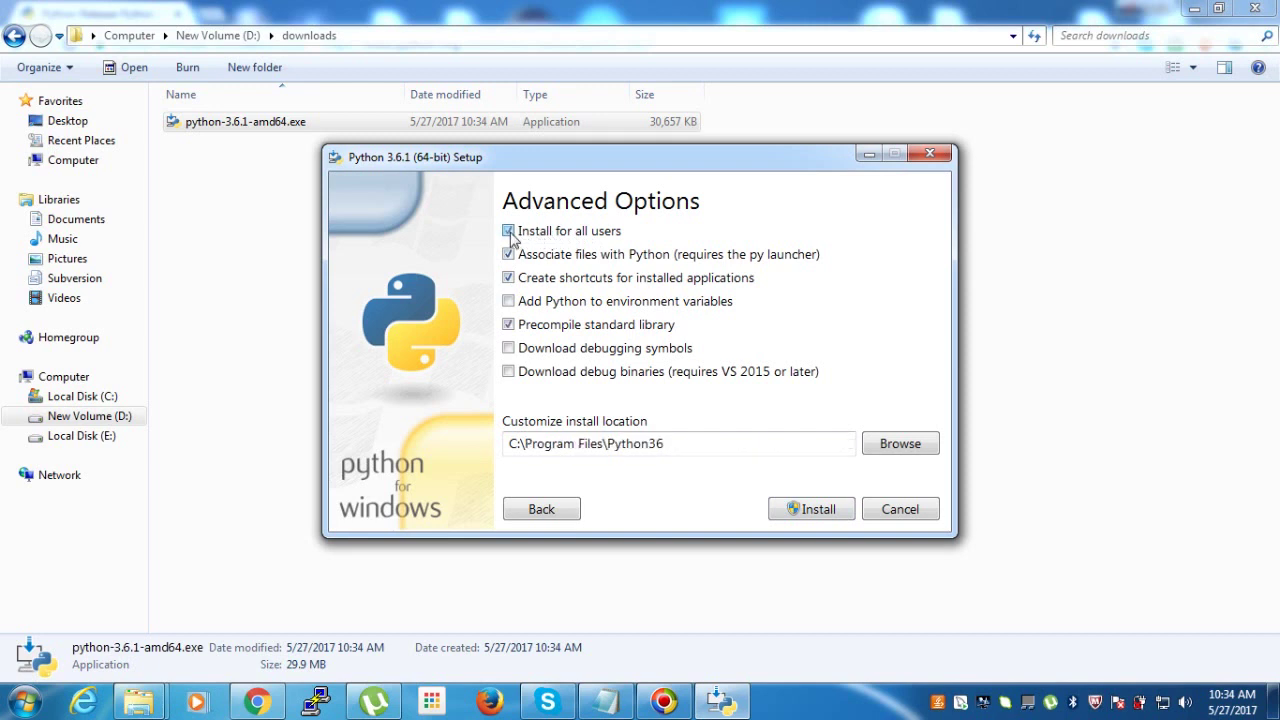
- Set the install location to C:\Python36 and run the installation through to closing the setup
left_click(605, 445)
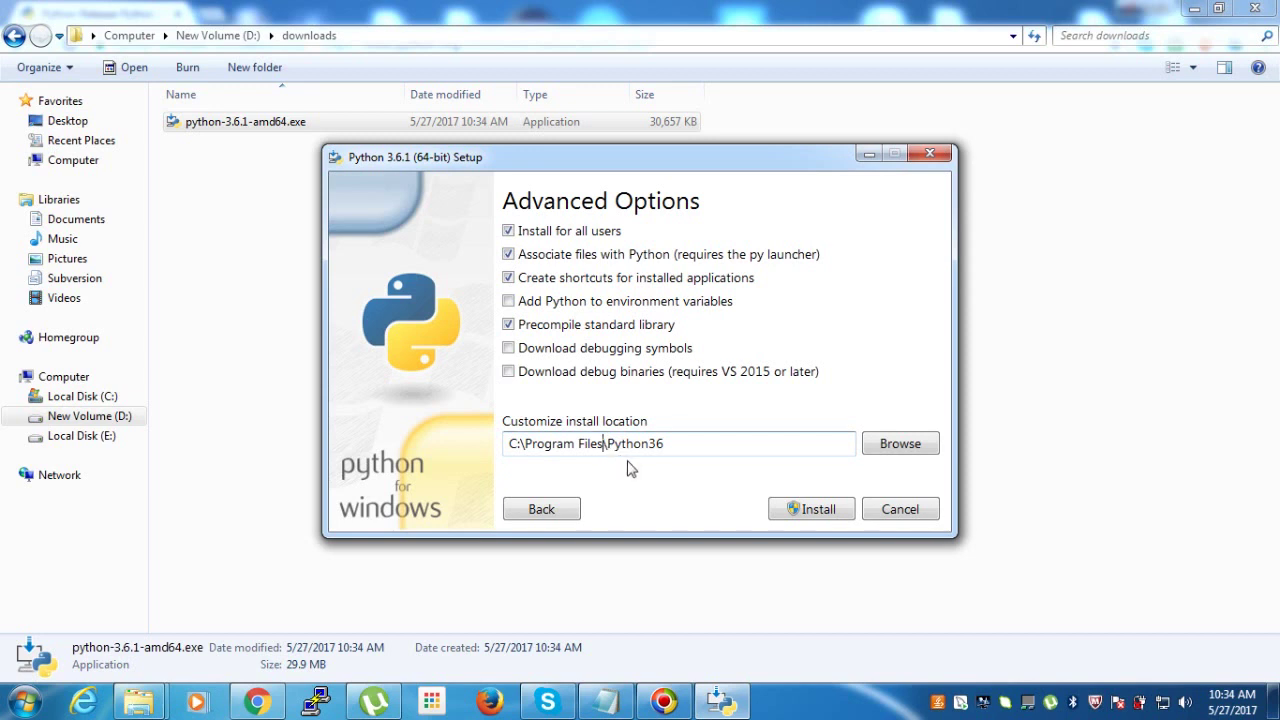
key("BackSpace")
key("BackSpace")
key("BackSpace")
key("BackSpace")
key("BackSpace")
key("BackSpace")
key("BackSpace")
key("BackSpace")
key("BackSpace")
key("BackSpace")
key("BackSpace")
key("BackSpace")
key("BackSpace")
key("BackSpace")
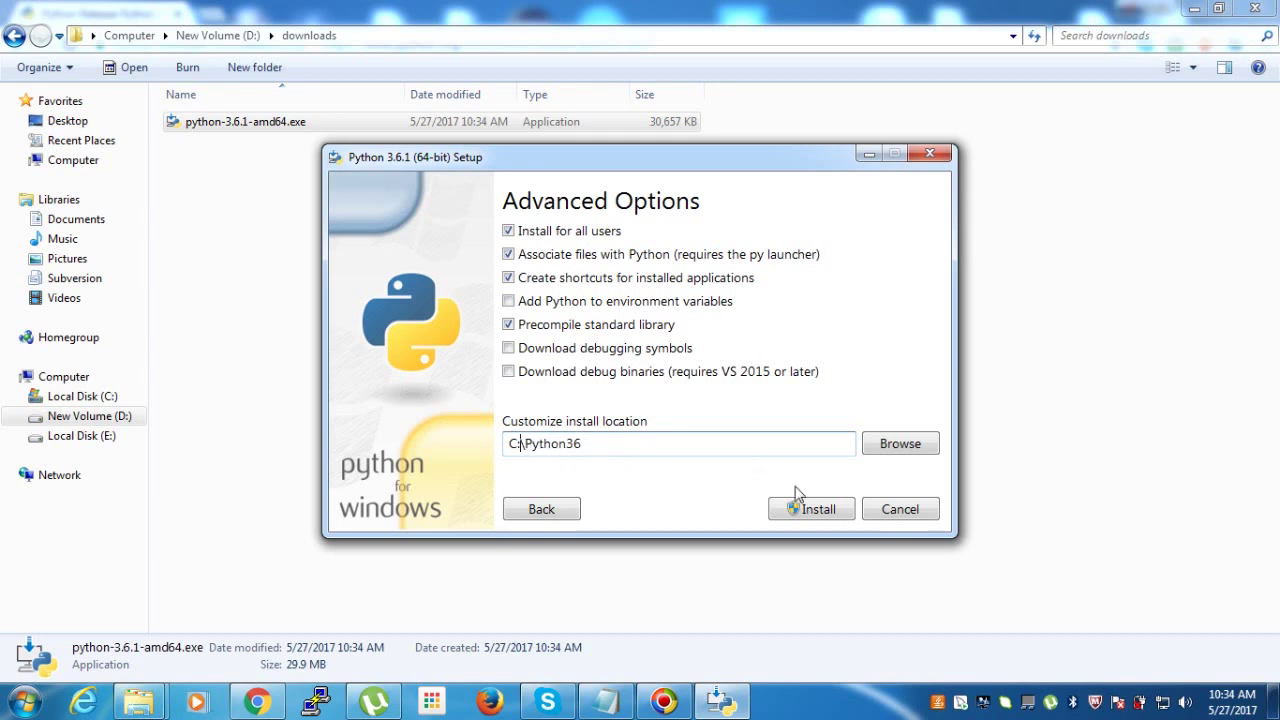
left_click(818, 510)
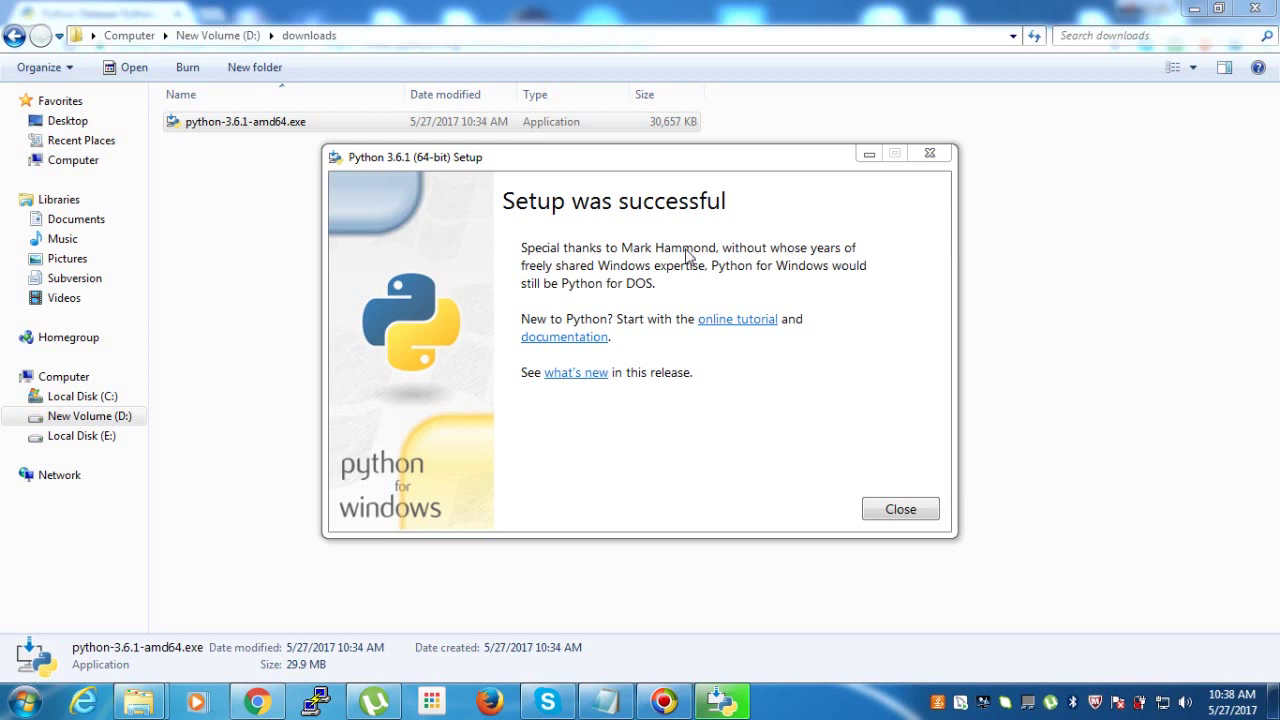
left_click(905, 510)
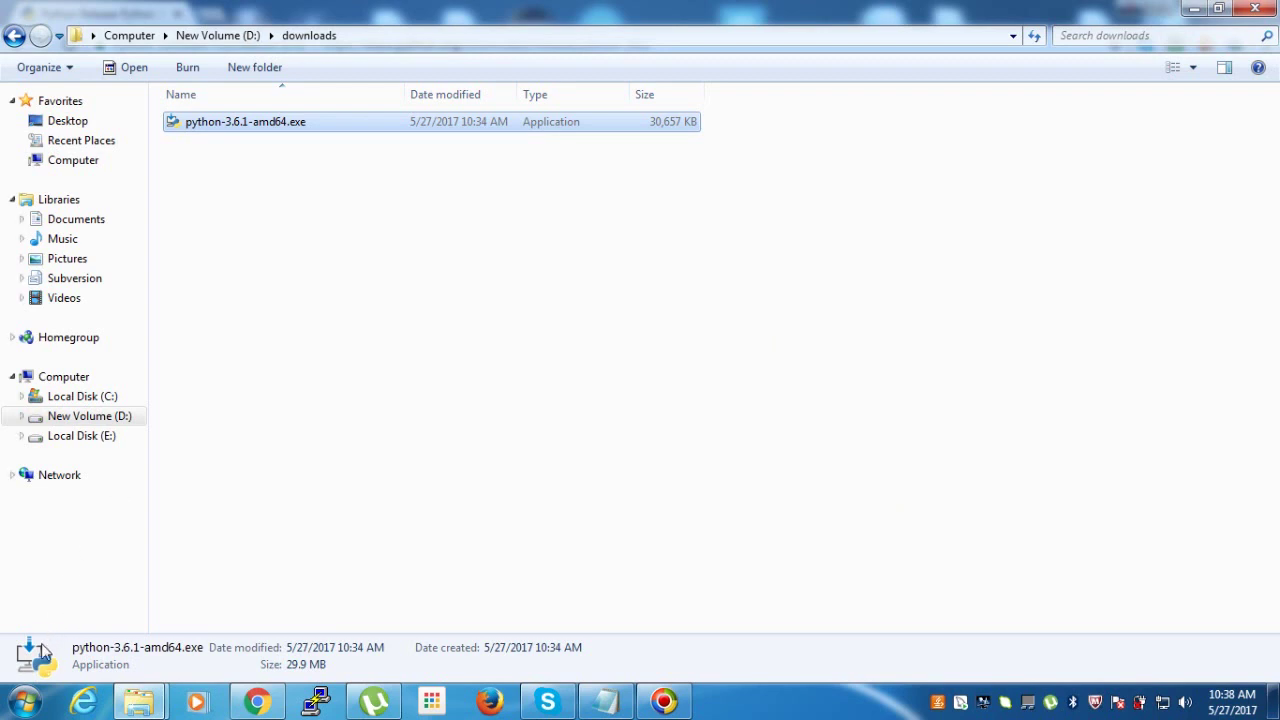
- Open the Environment Variables dialog from the computer's advanced system settings
left_click(25, 705)
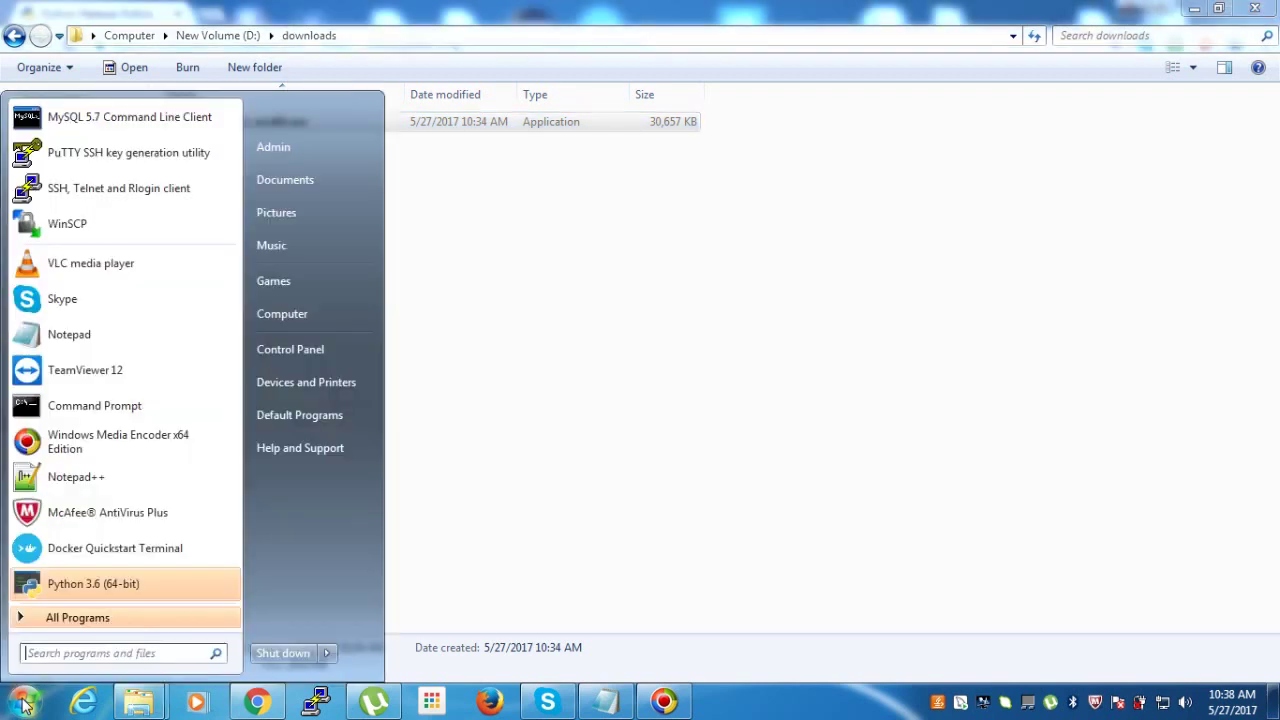
right_click(283, 322)
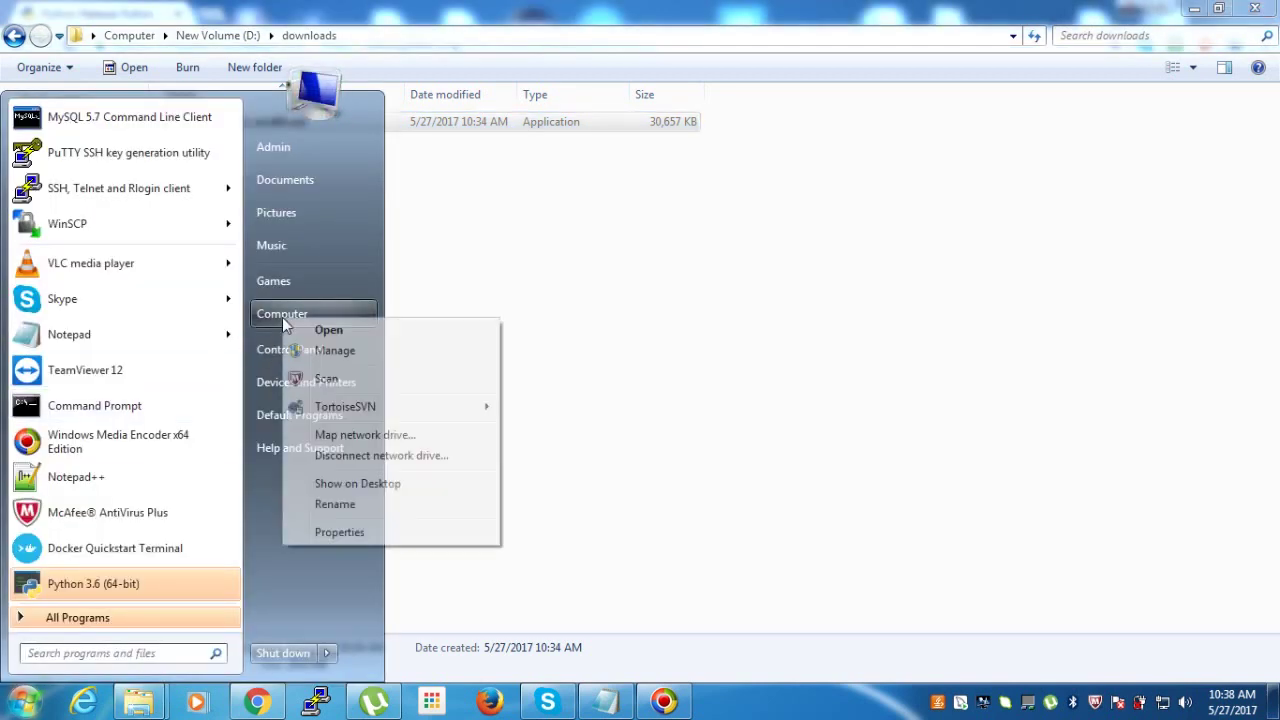
left_click(340, 532)
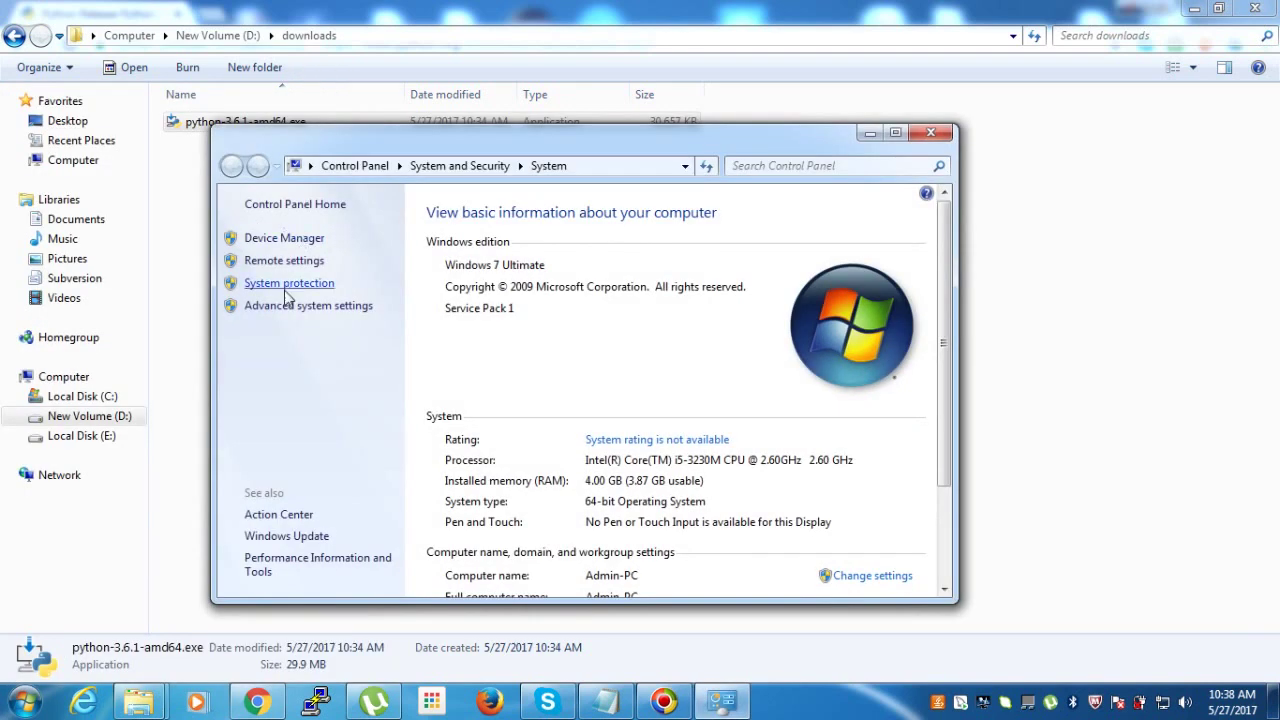
left_click(302, 306)
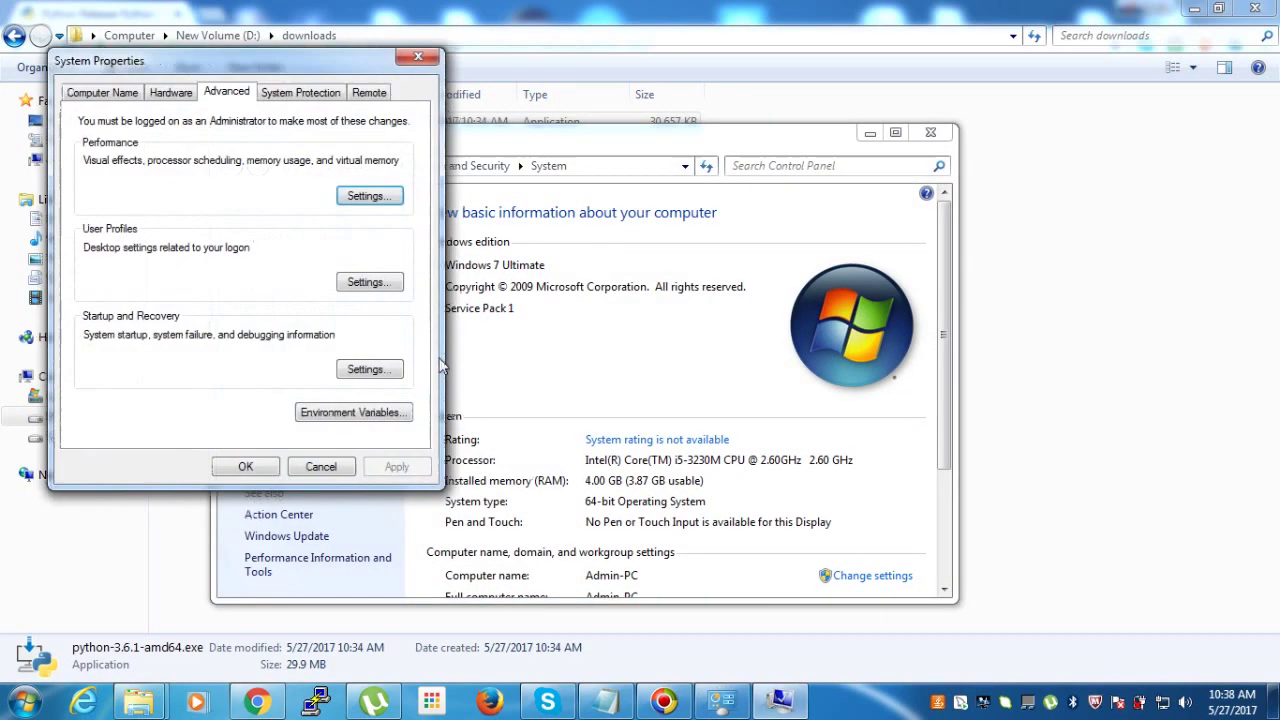
left_click(350, 413)
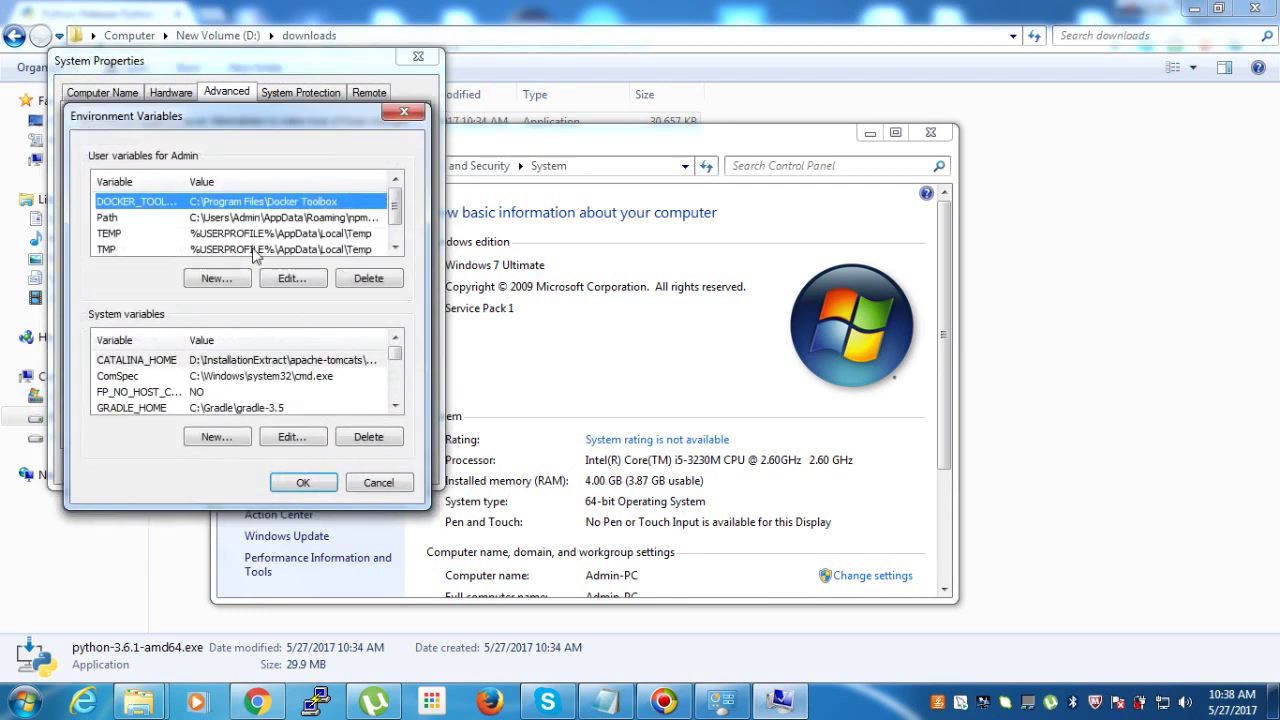
- Start a new user variable named PY_HOME and paste the Python install folder path C:\Python36 as its value
left_click(216, 278)
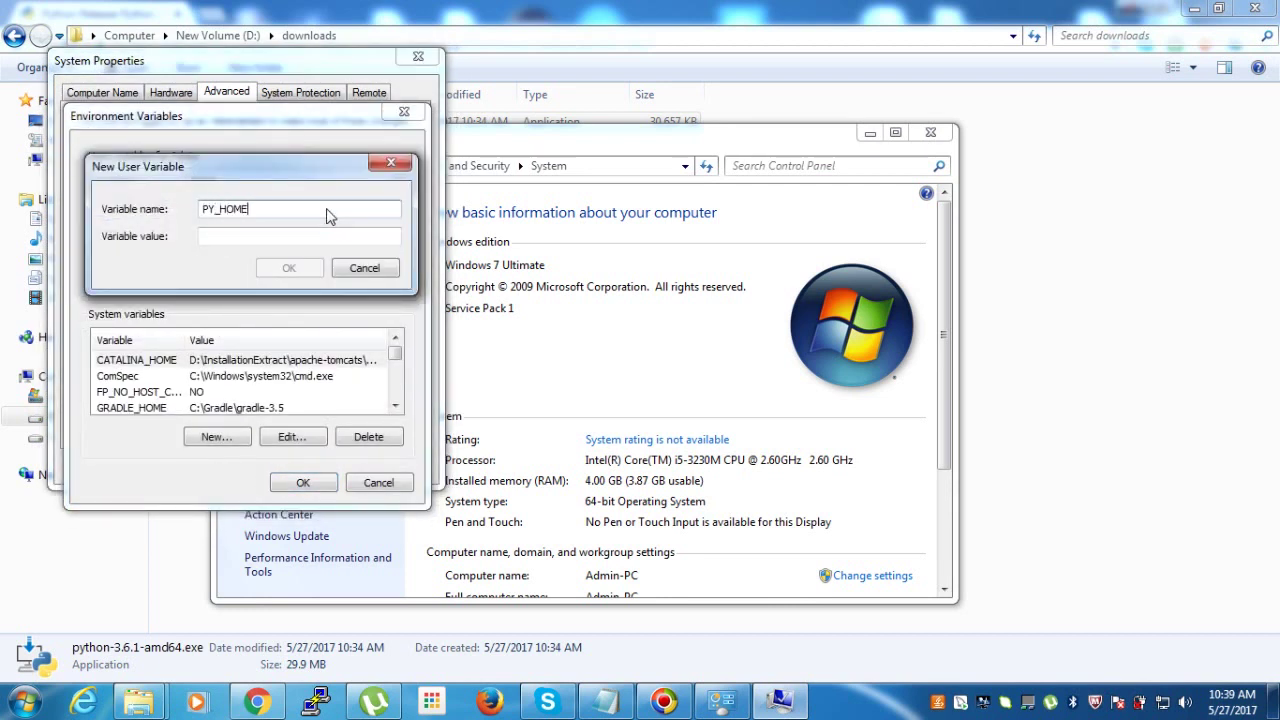
left_click(140, 702)
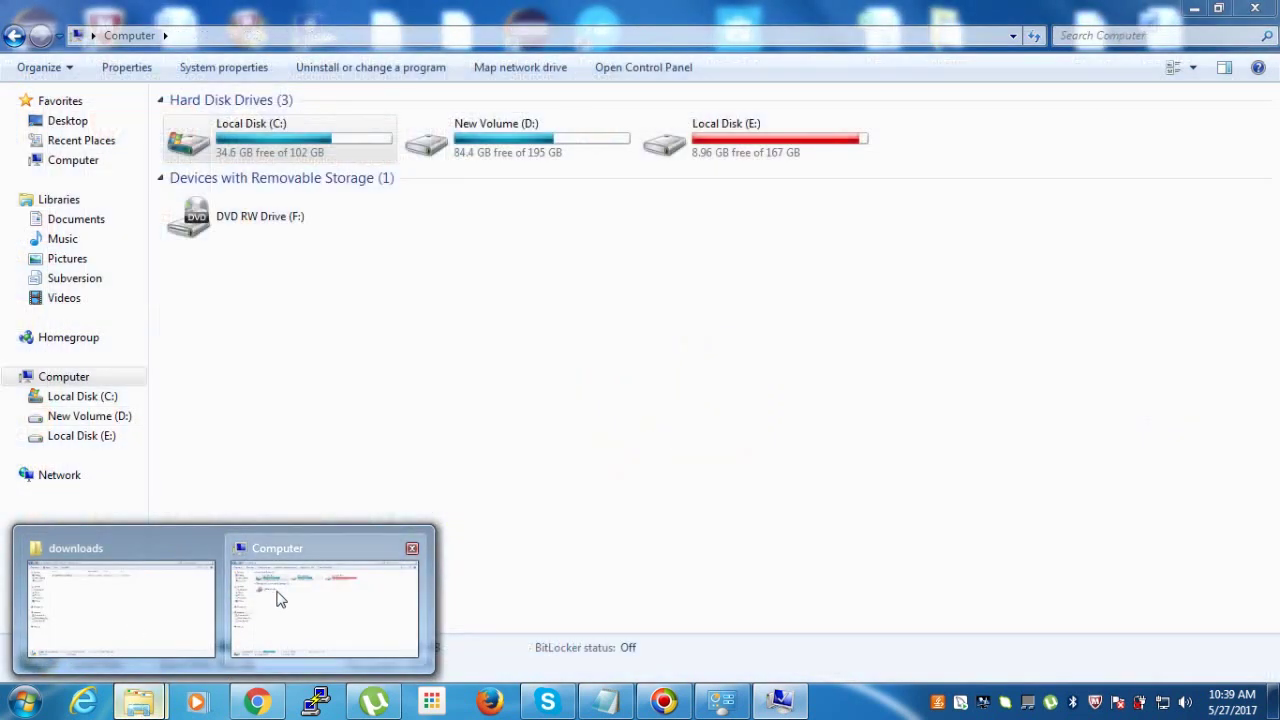
left_click(280, 594)
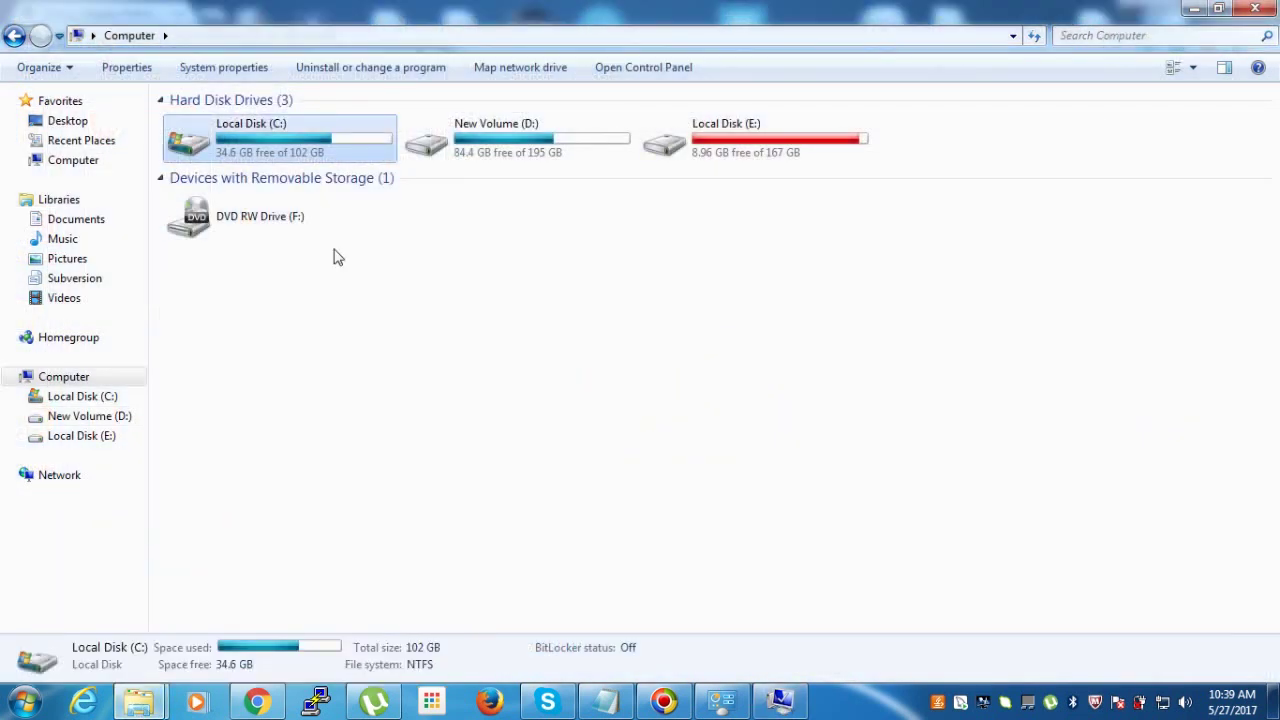
double_click(315, 145)
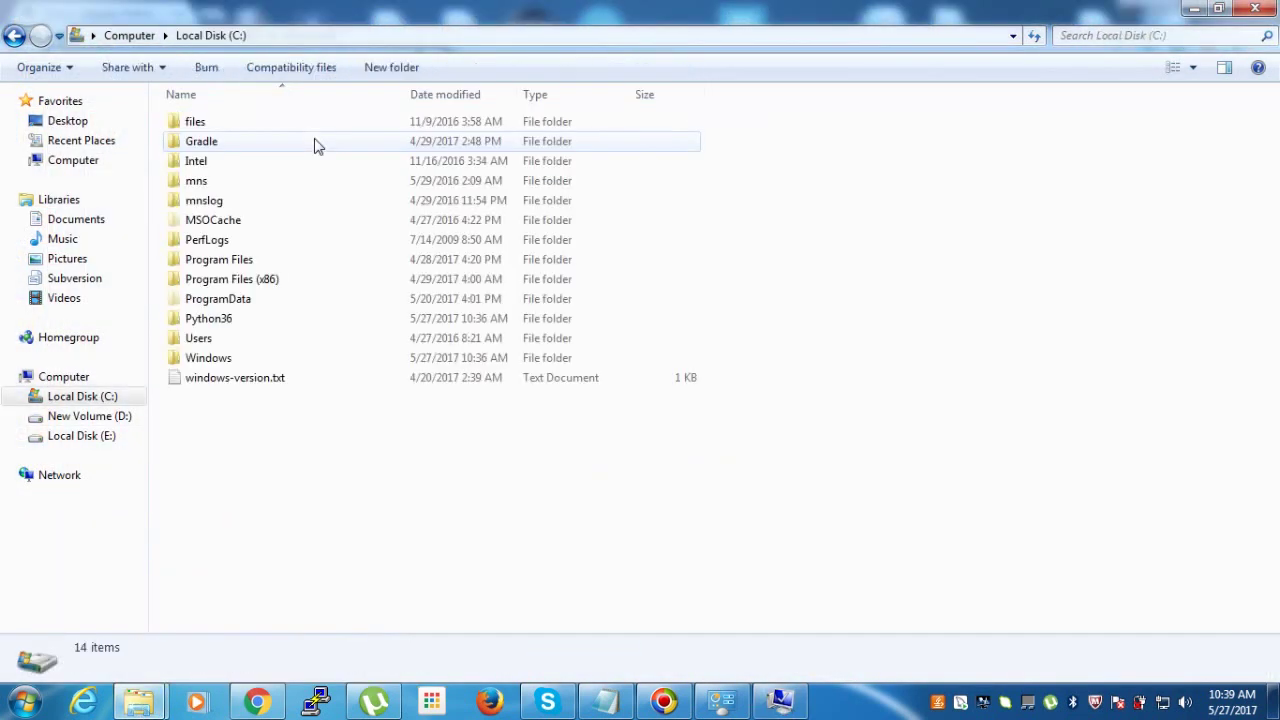
double_click(255, 326)
left_click(511, 36)
key("ctrl+c")
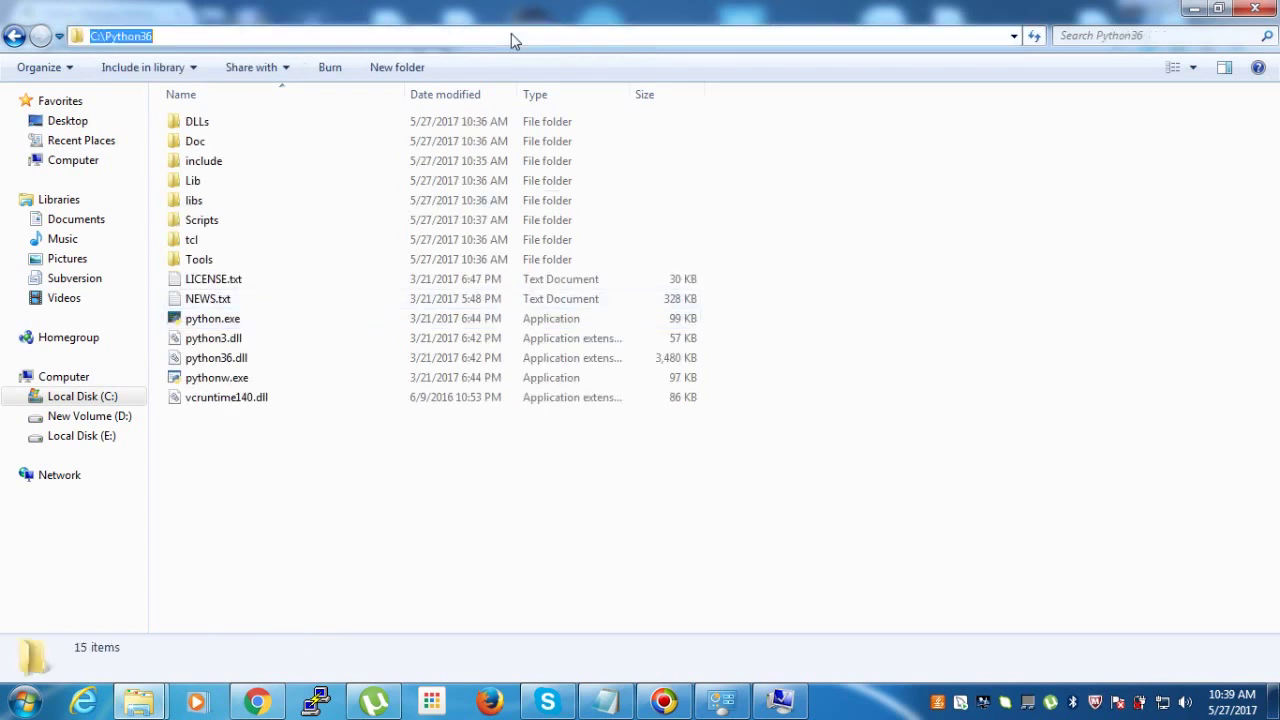
left_click(1186, 10)
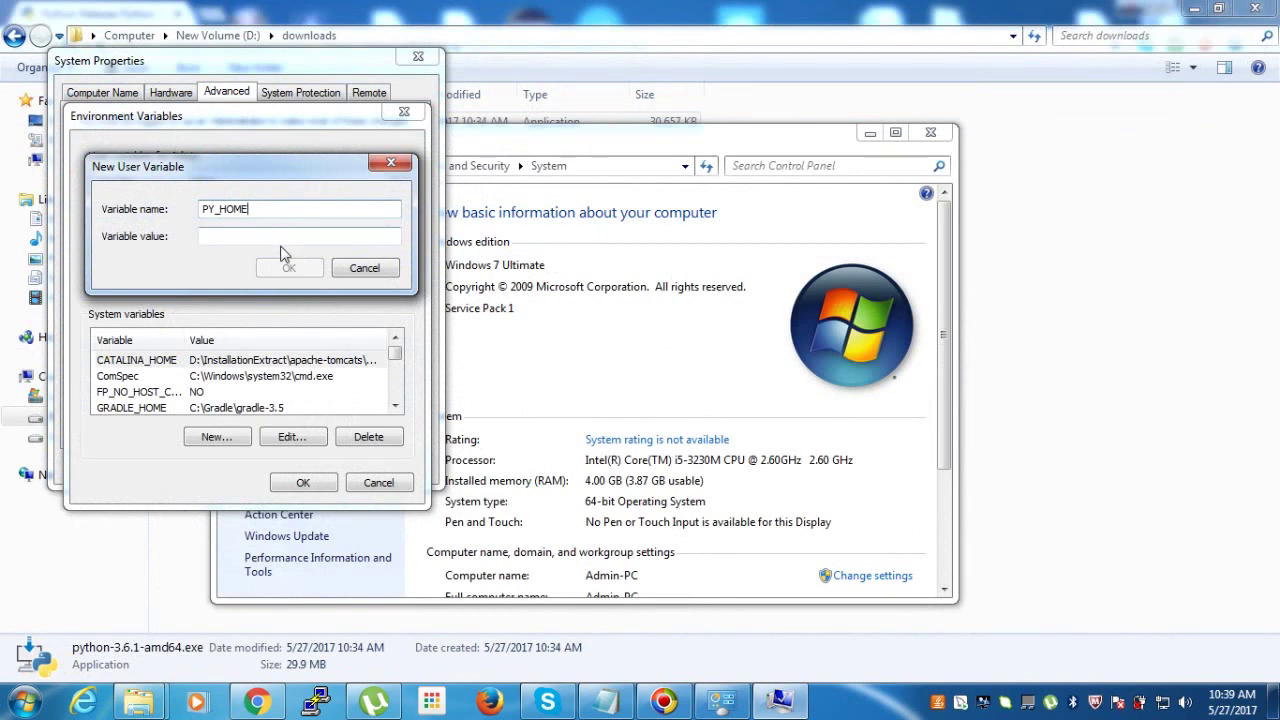
key("ctrl+v")
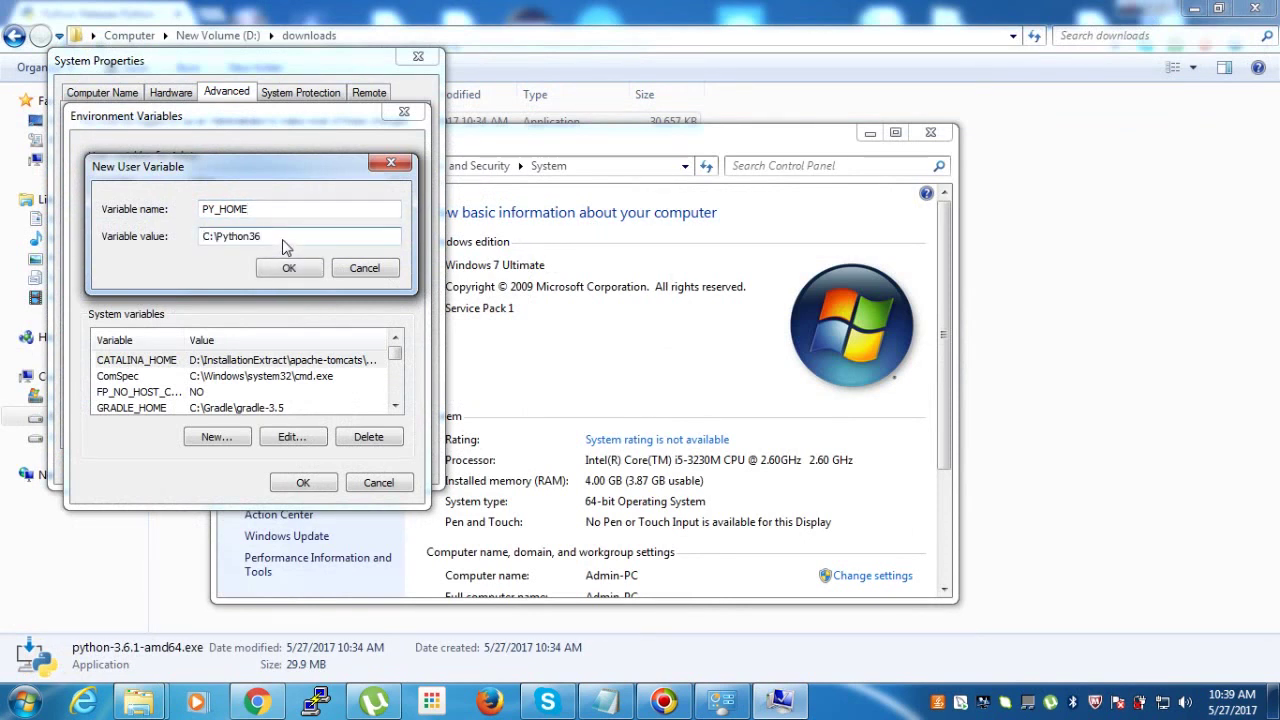
- Append a semicolon and the copied Scripts folder path C:\Python36\Scripts to the PY_HOME value, and save the variable
left_click(138, 702)
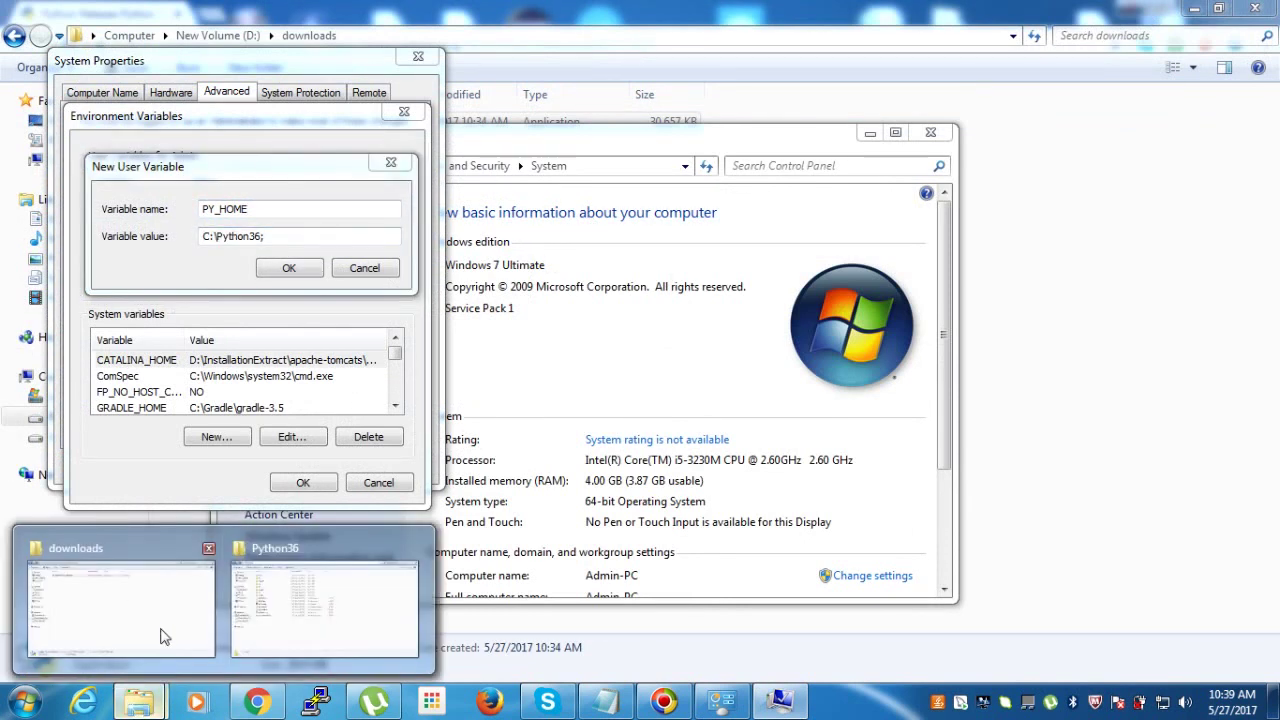
left_click(250, 612)
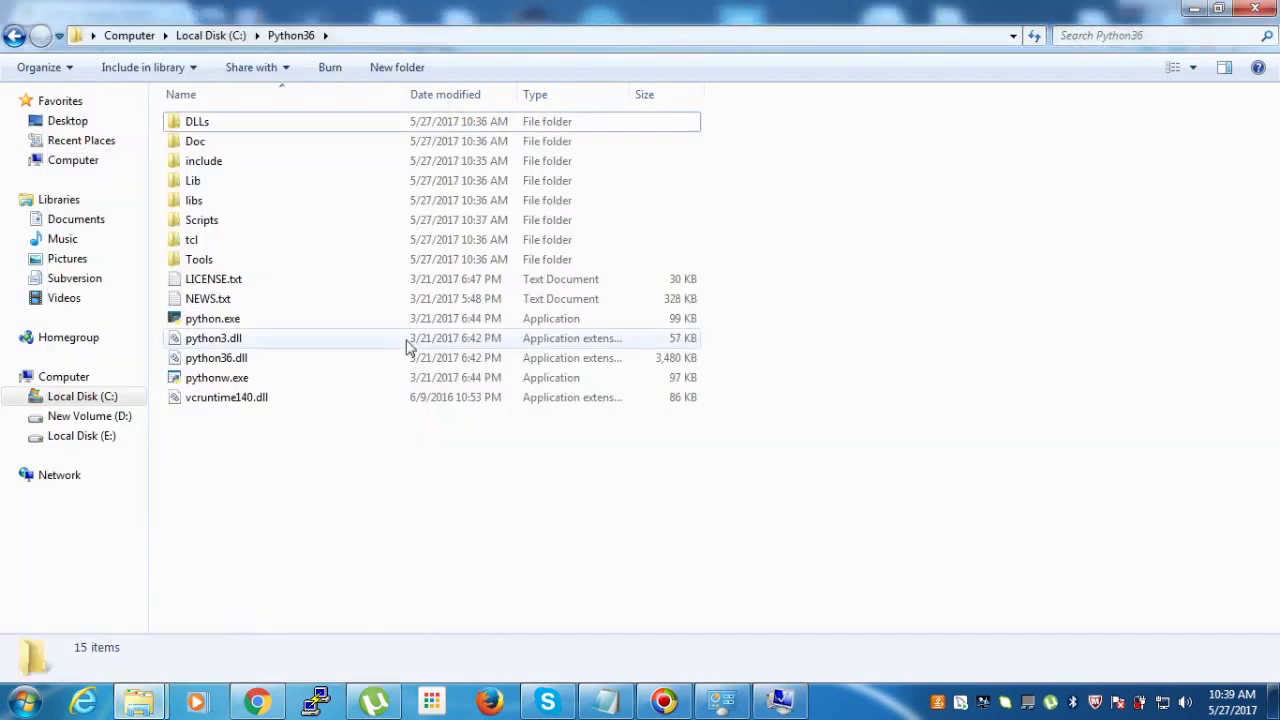
double_click(232, 222)
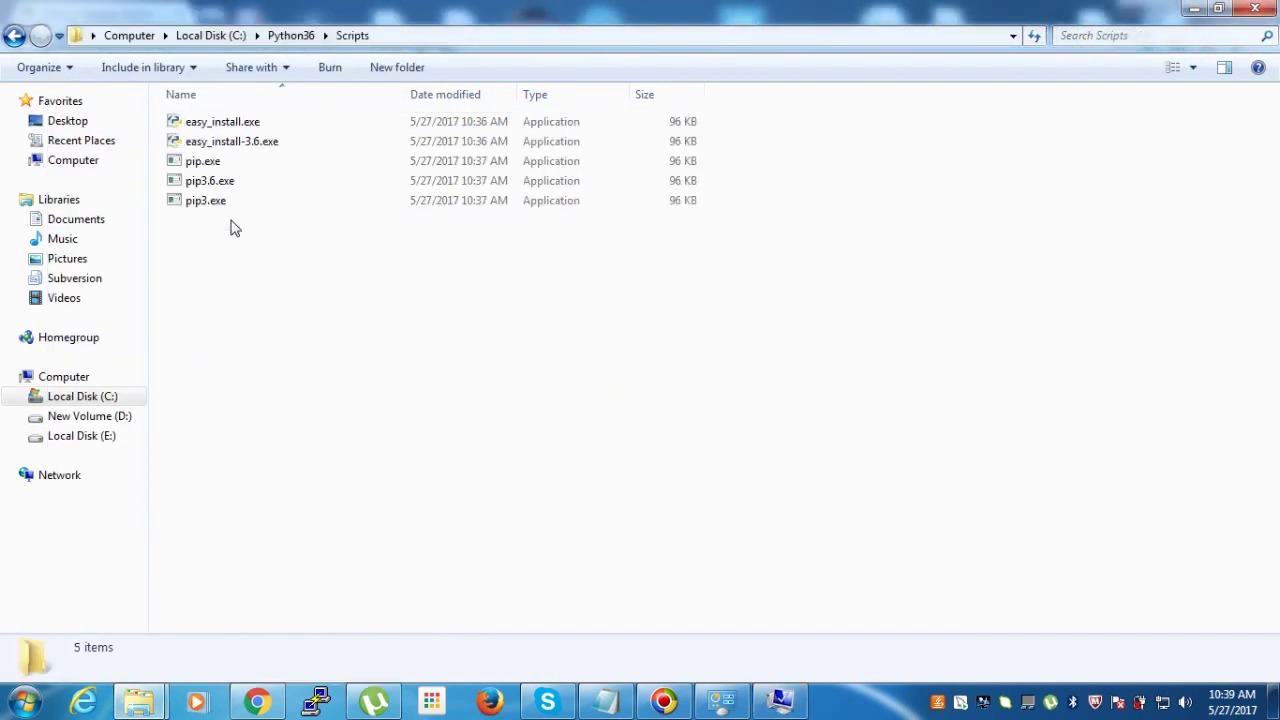
left_click(497, 33)
key("ctrl+c")
left_click(1195, 9)
key("ctrl+v")
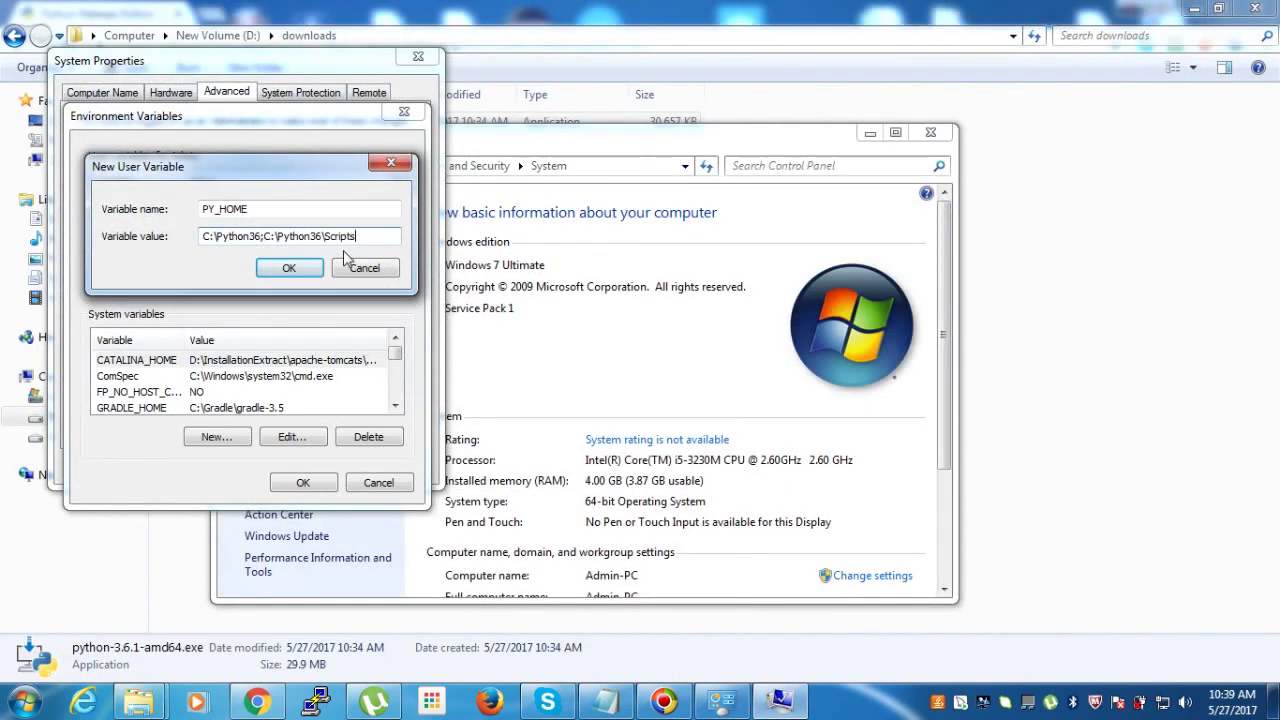
left_click_drag(248, 209, 180, 212)
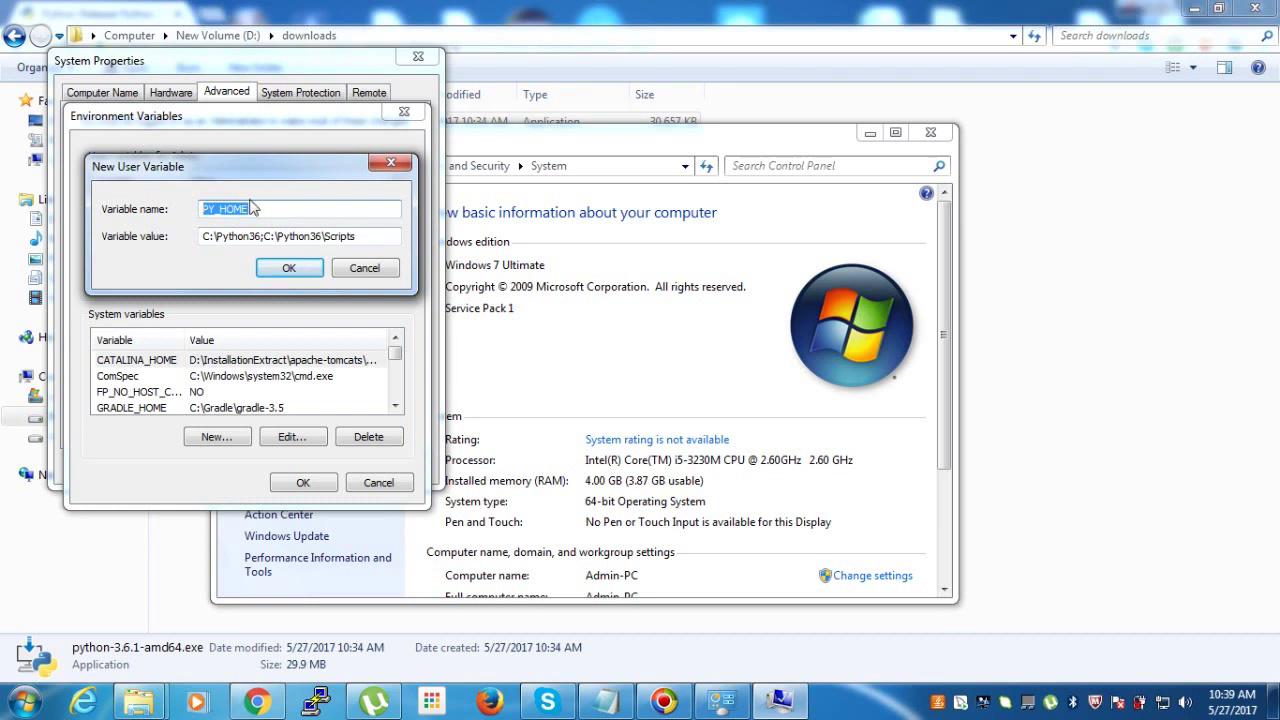
left_click(289, 272)
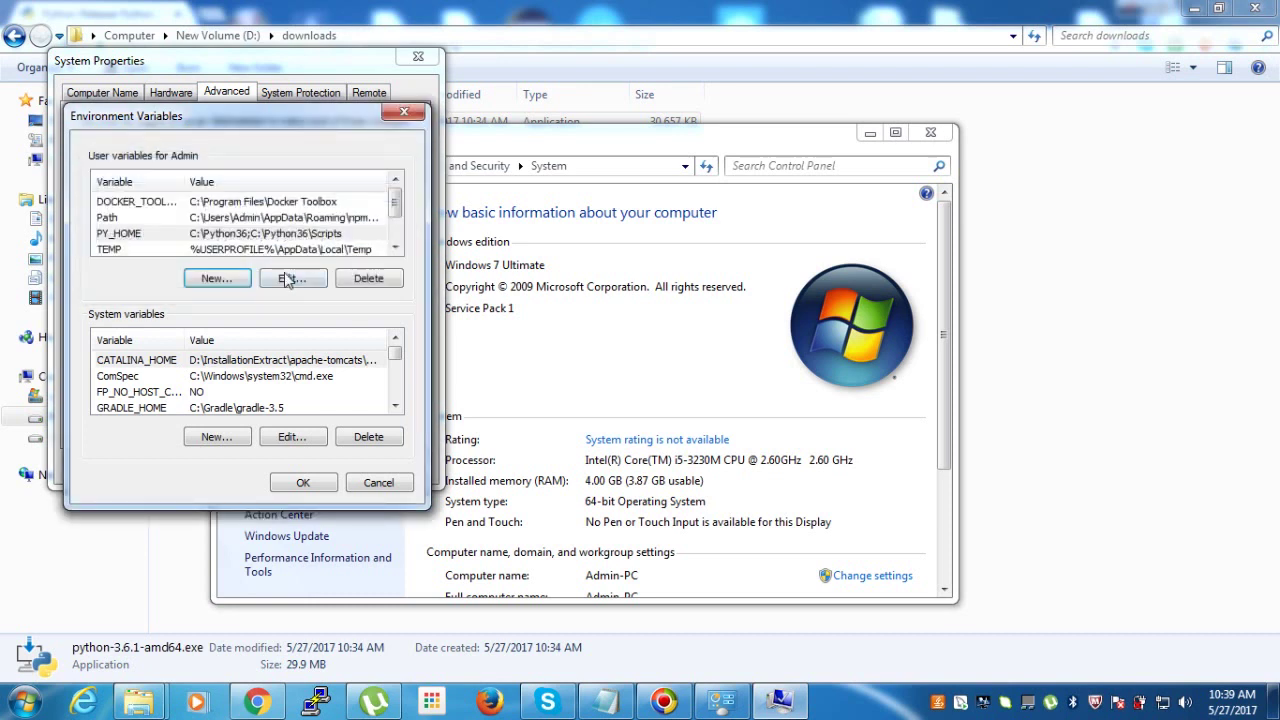
- Insert %PY_HOME%; at the start of the Path user variable's value, save it, and close the environment and system settings with the changes accepted
left_click(262, 235)
key("Up")
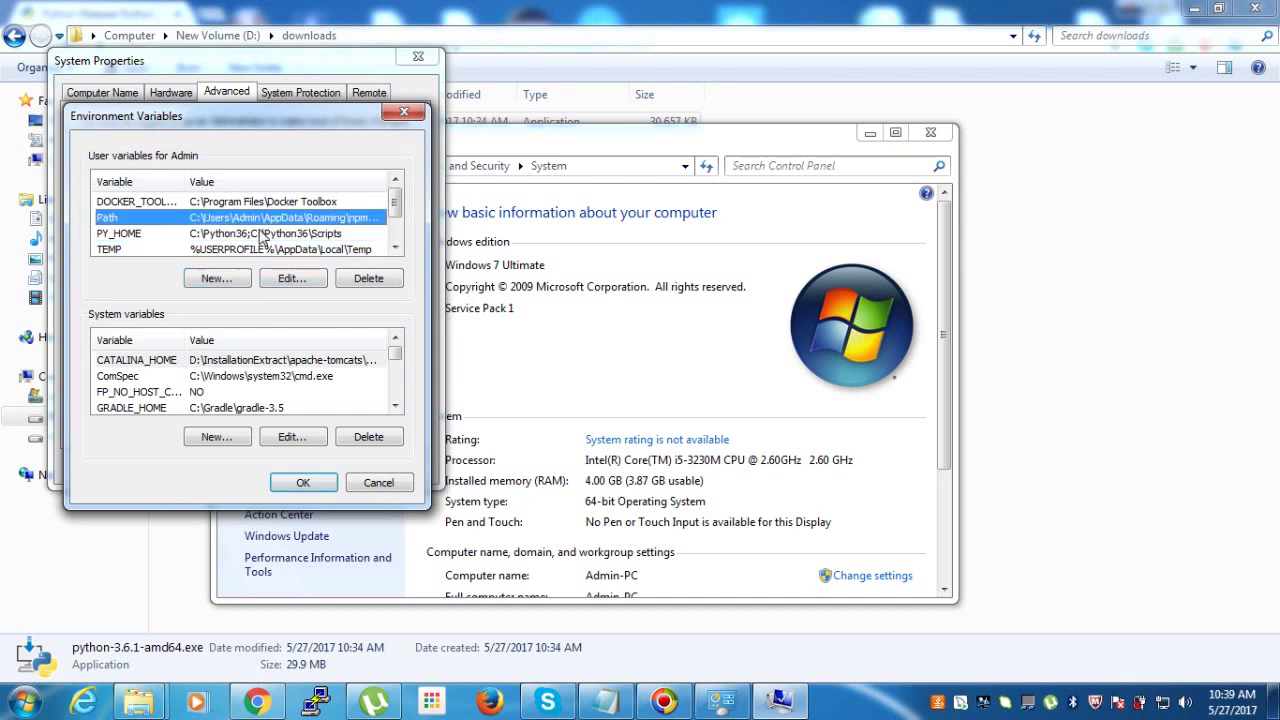
left_click(287, 278)
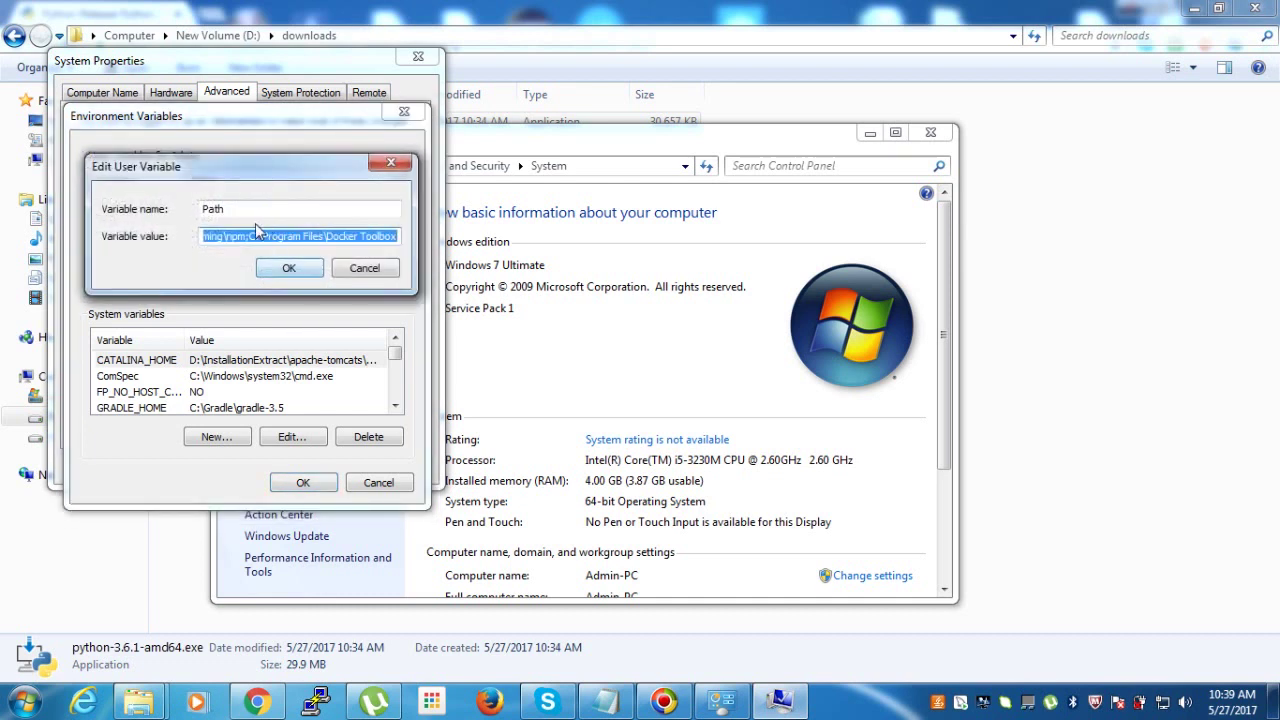
left_click(240, 241)
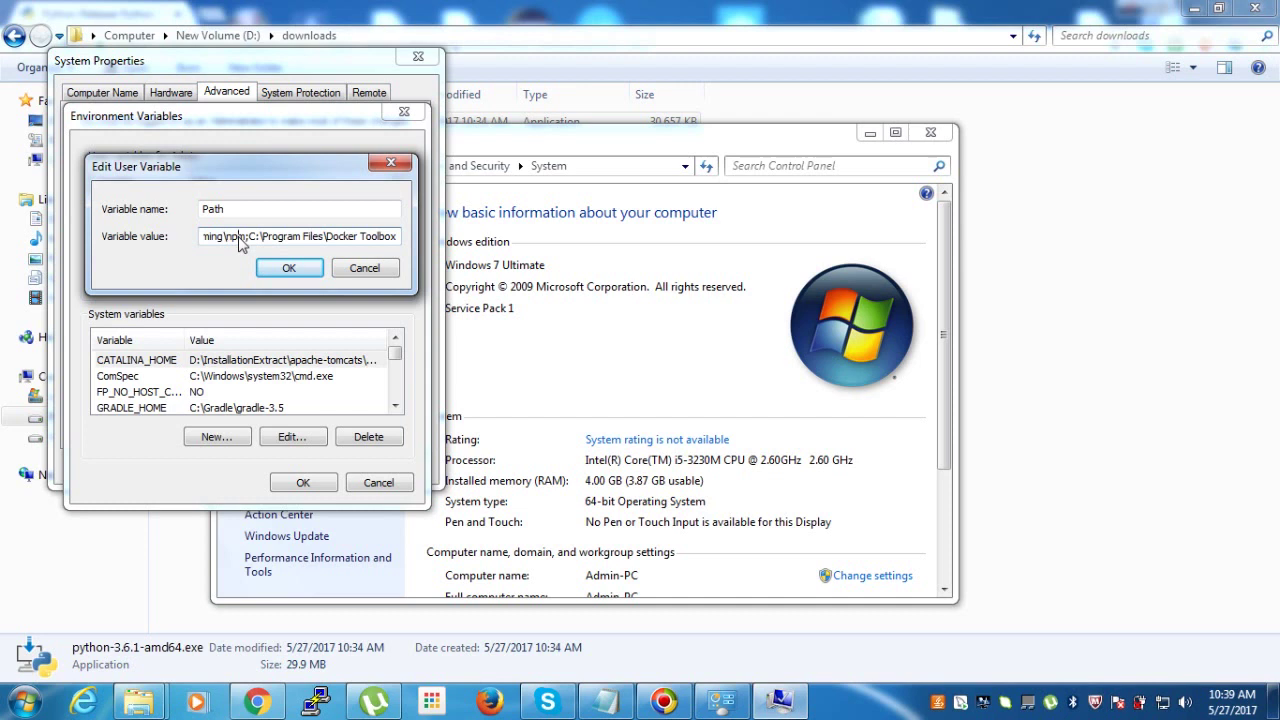
key("Home")
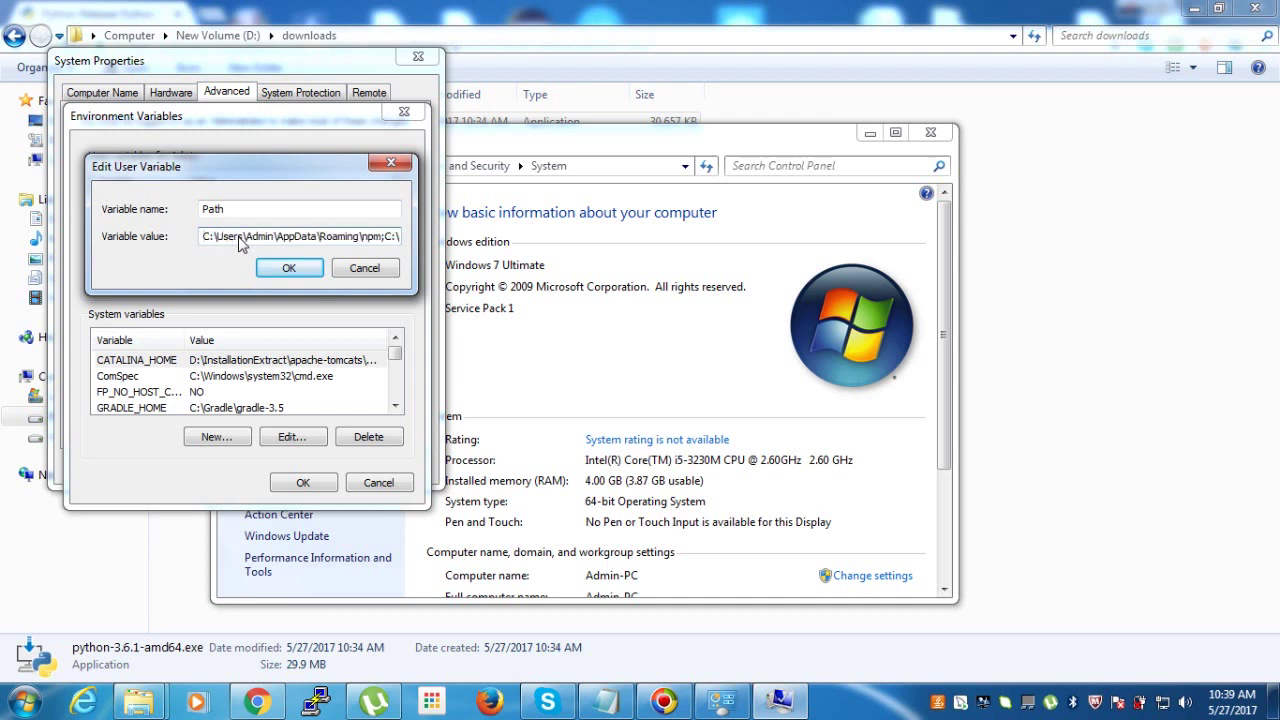
type("%PY_HOME")
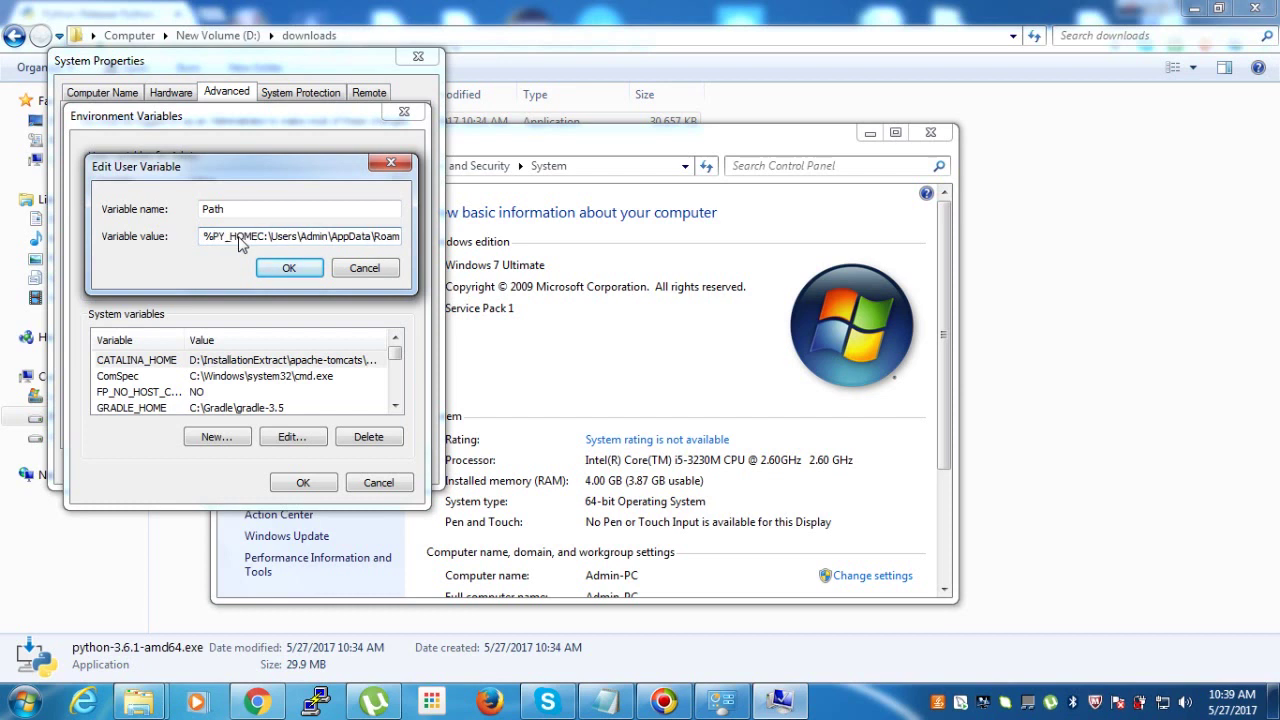
type("%;")
type(";")
left_click(280, 269)
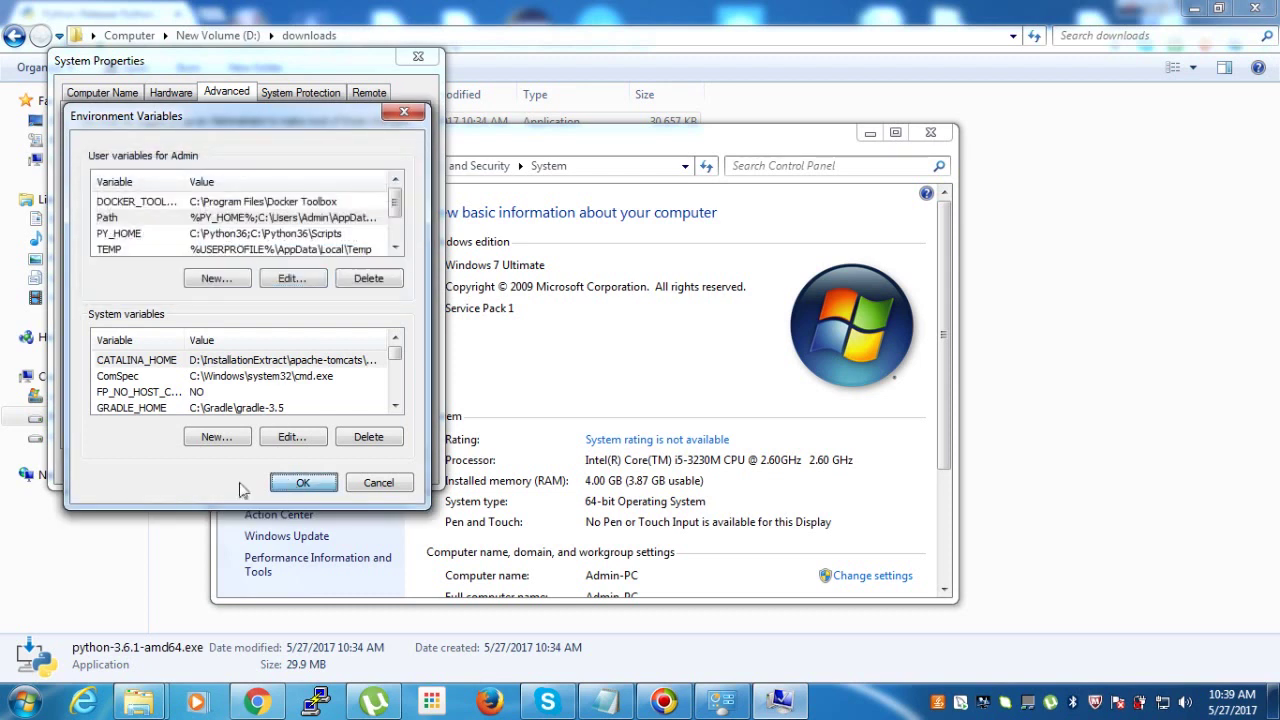
key("Return")
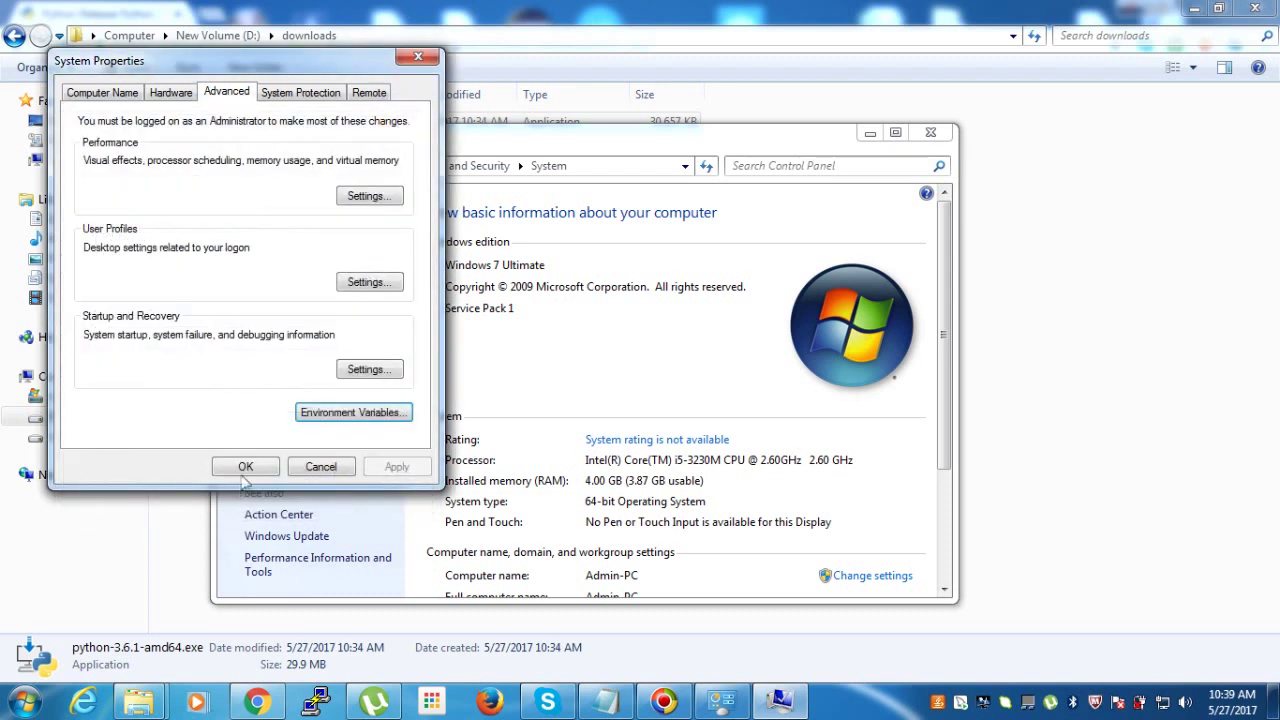
left_click(250, 480)
- Open a Command Prompt and run the python command to start the Python interpreter
left_click(26, 700)
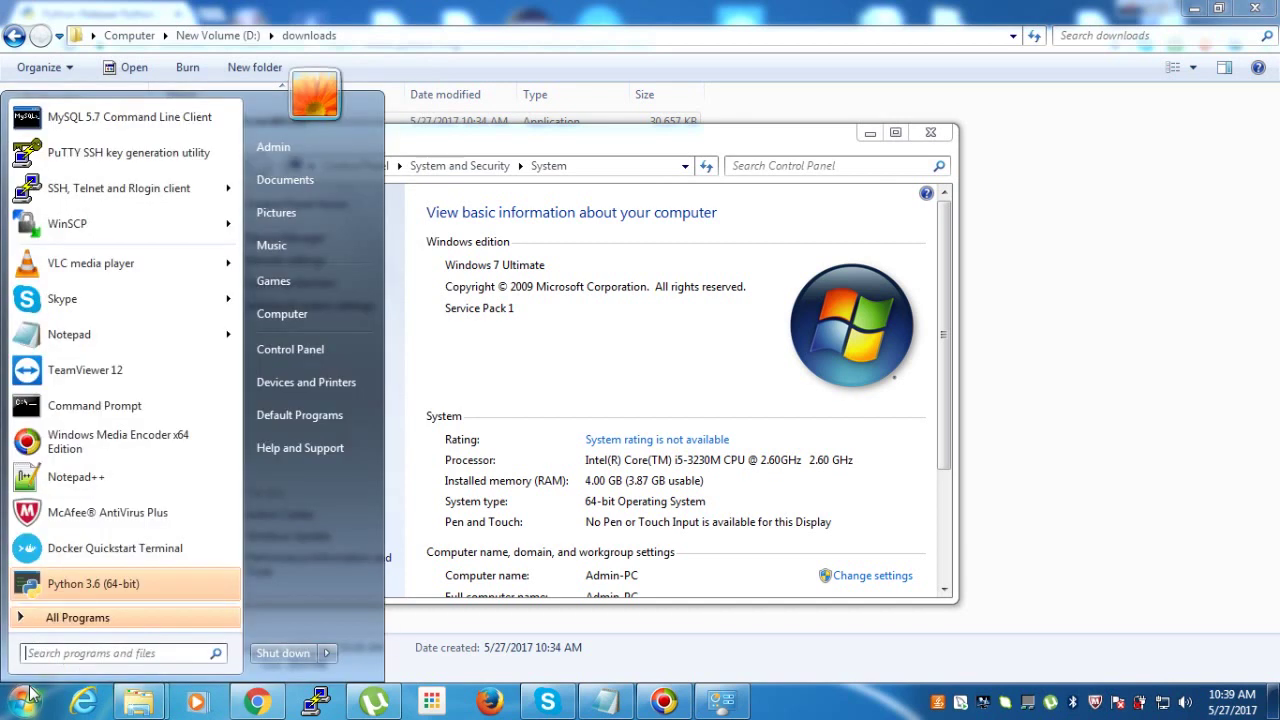
type("CMD")
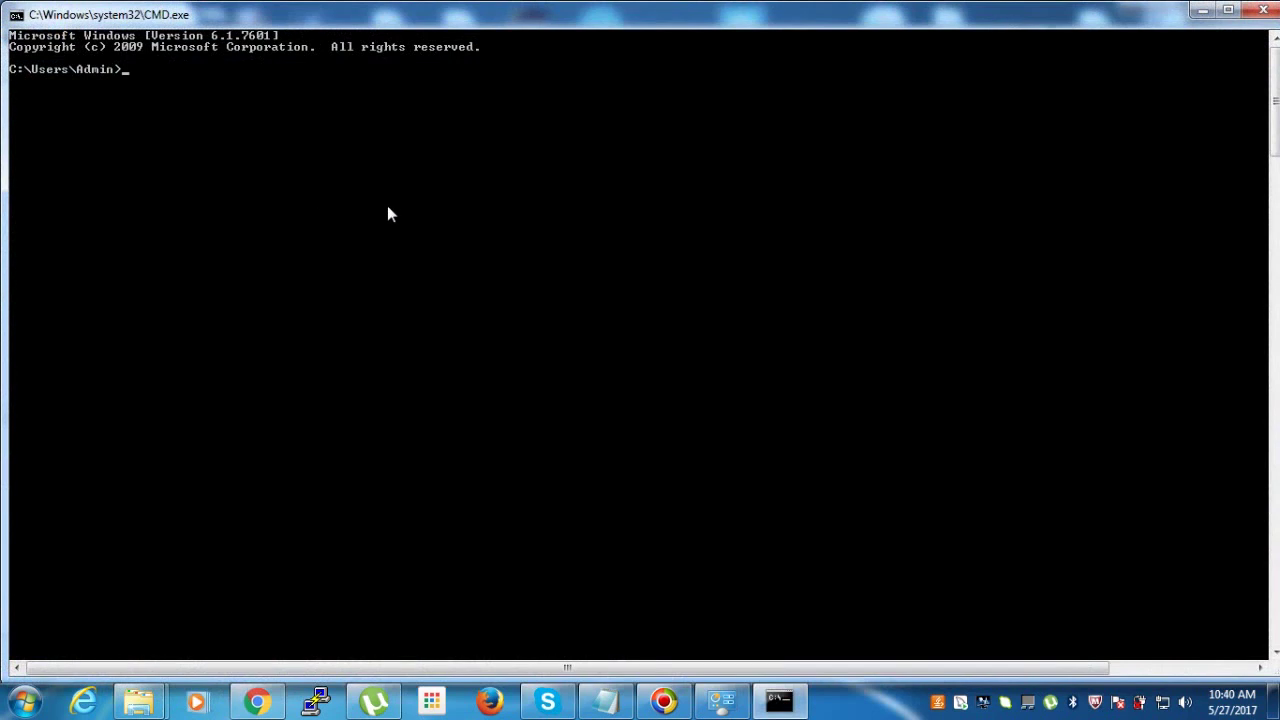
type("python")
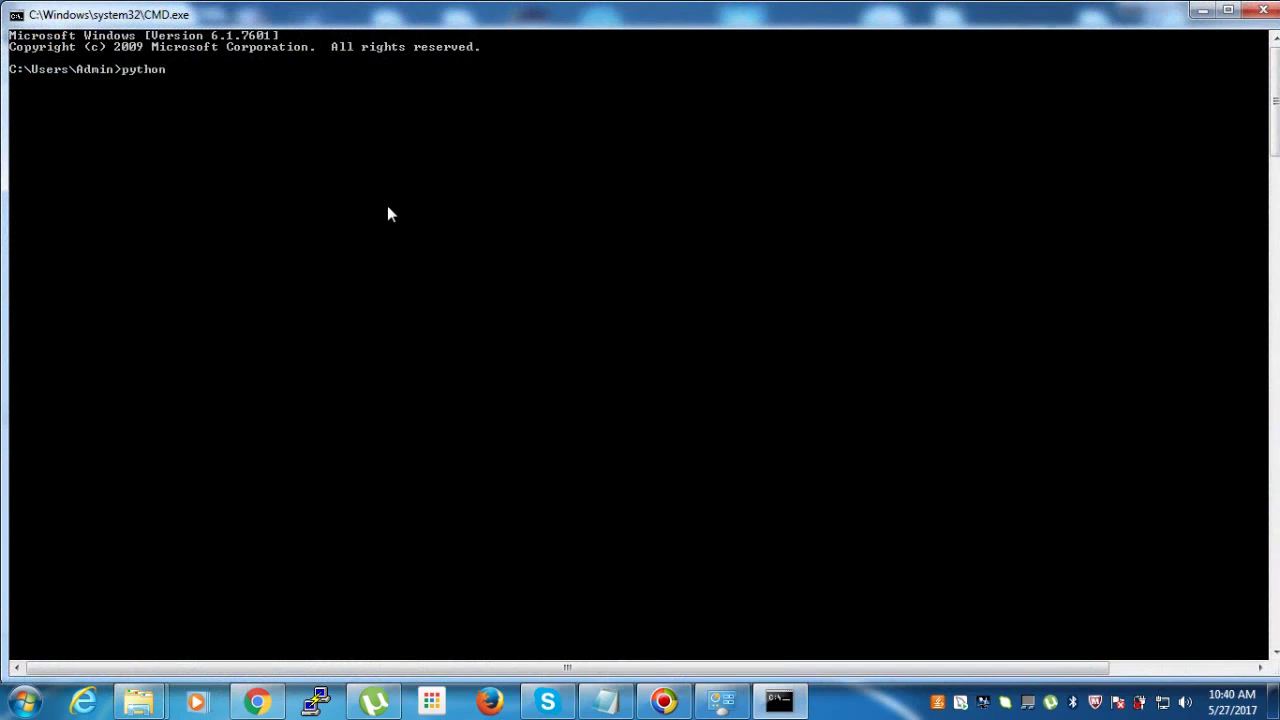
key("Return")
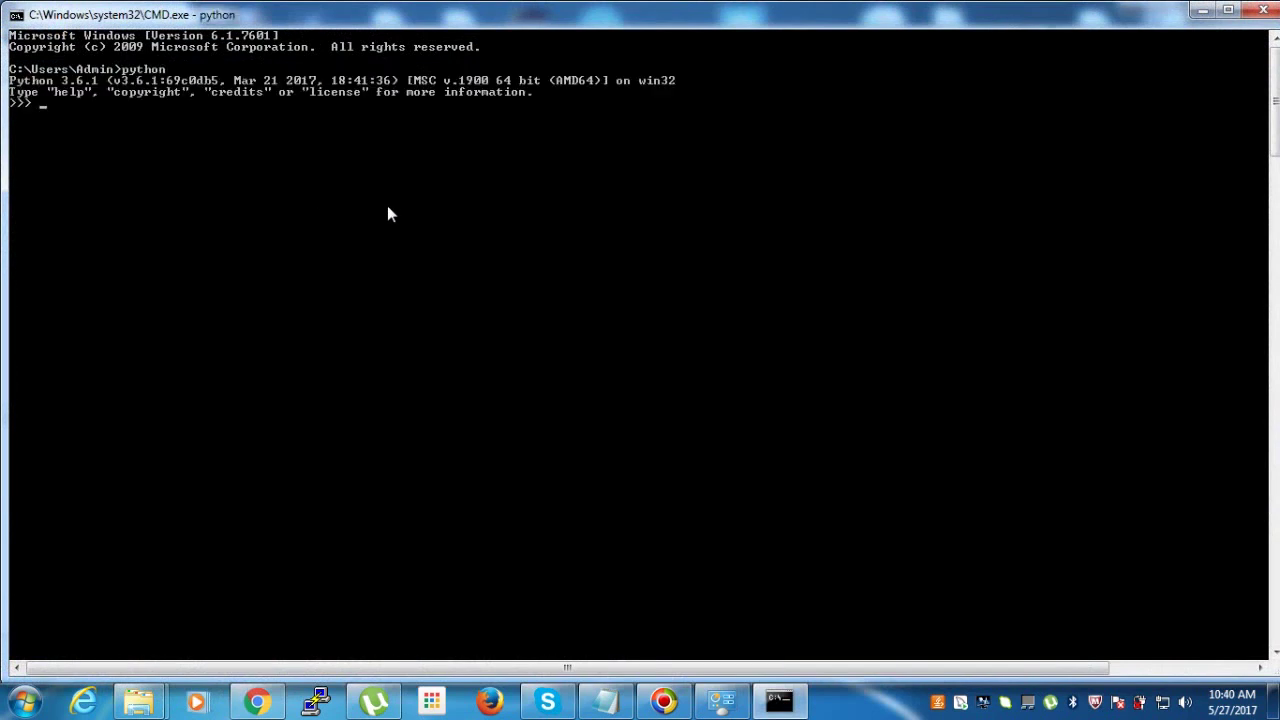